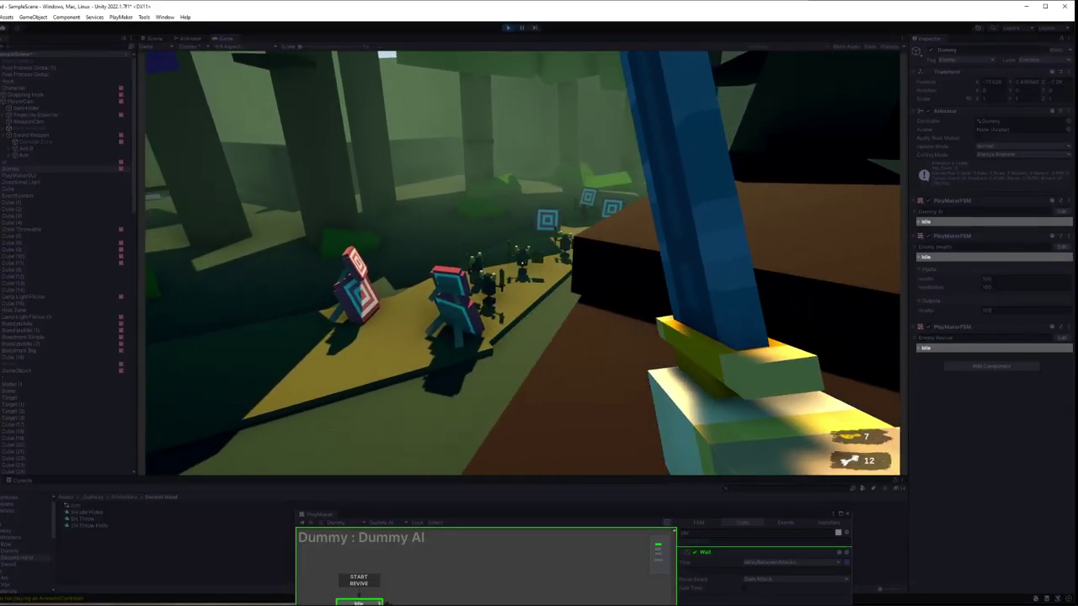
- Throw a knife at the training dummies, then swing the sword at them
left_click(522, 264)
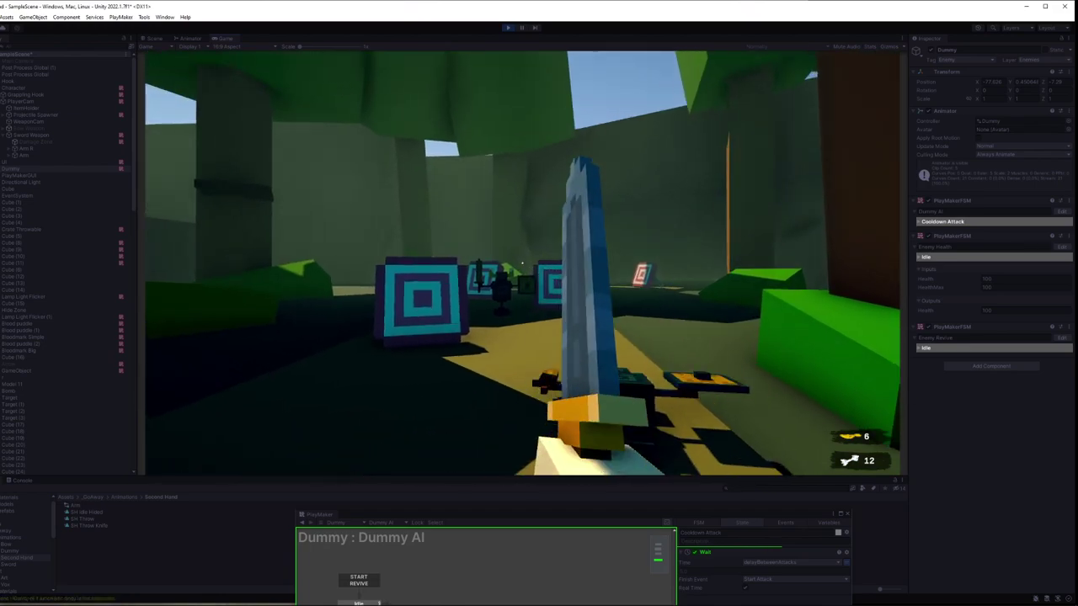
left_click(522, 264)
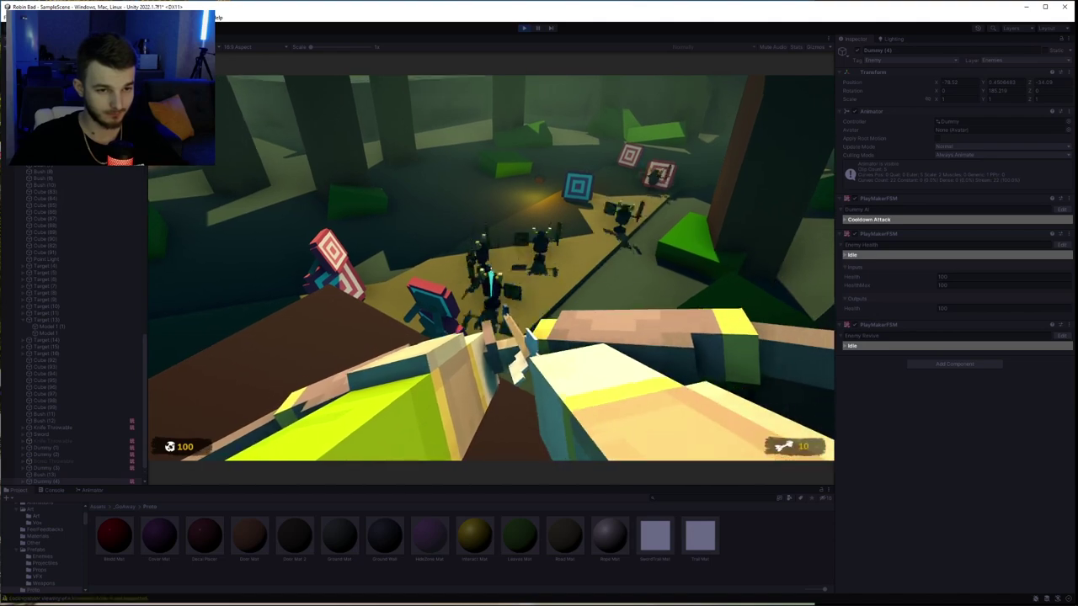
- Slash a dummy with three sword swings until it breaks, then switch to the crossbow and fire
key("2")
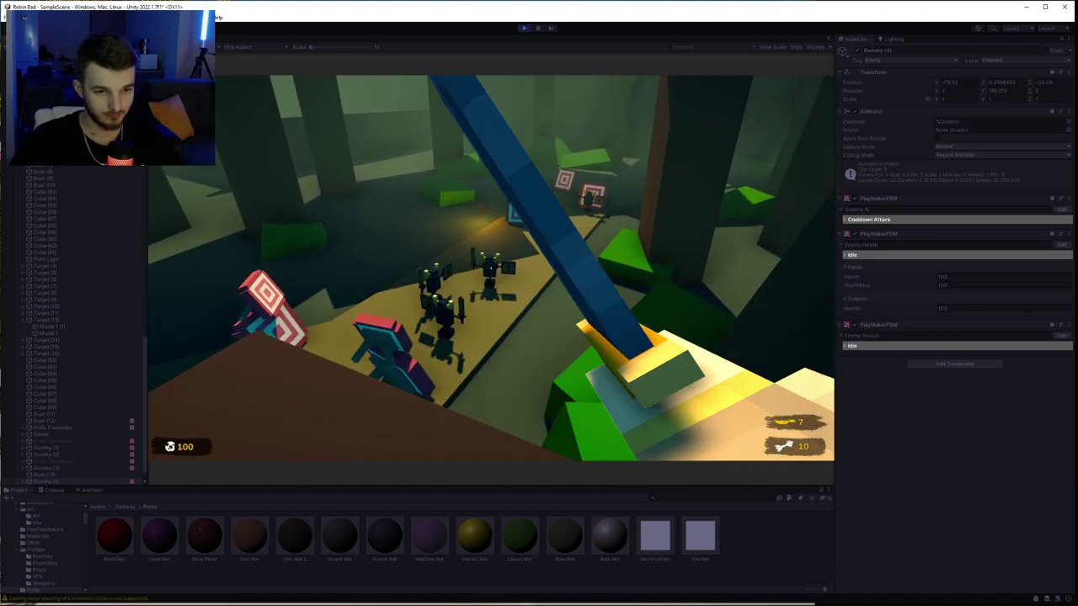
key("w")
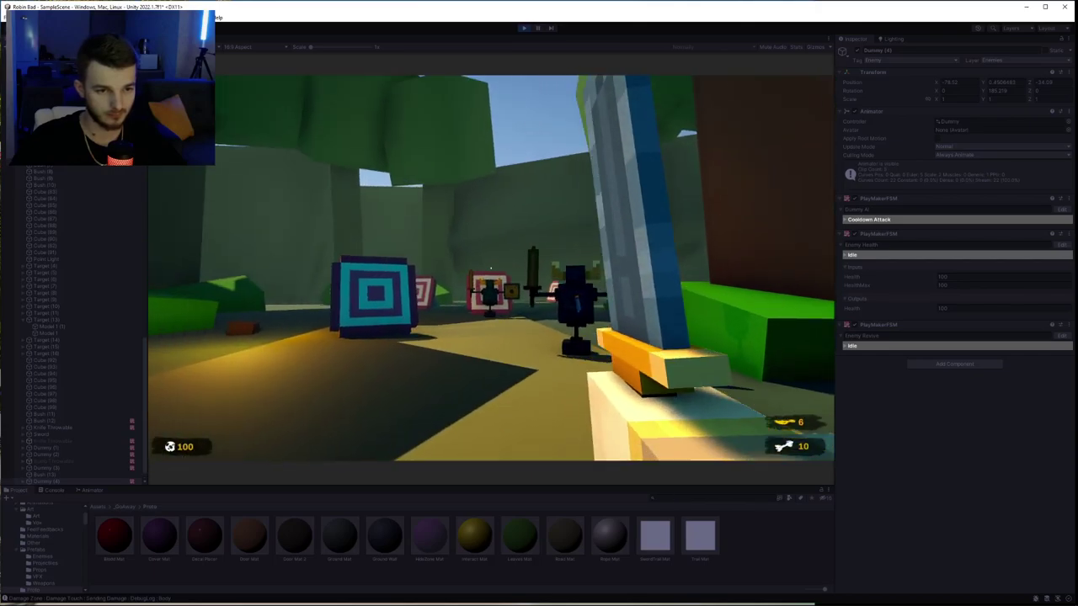
left_click(490, 268)
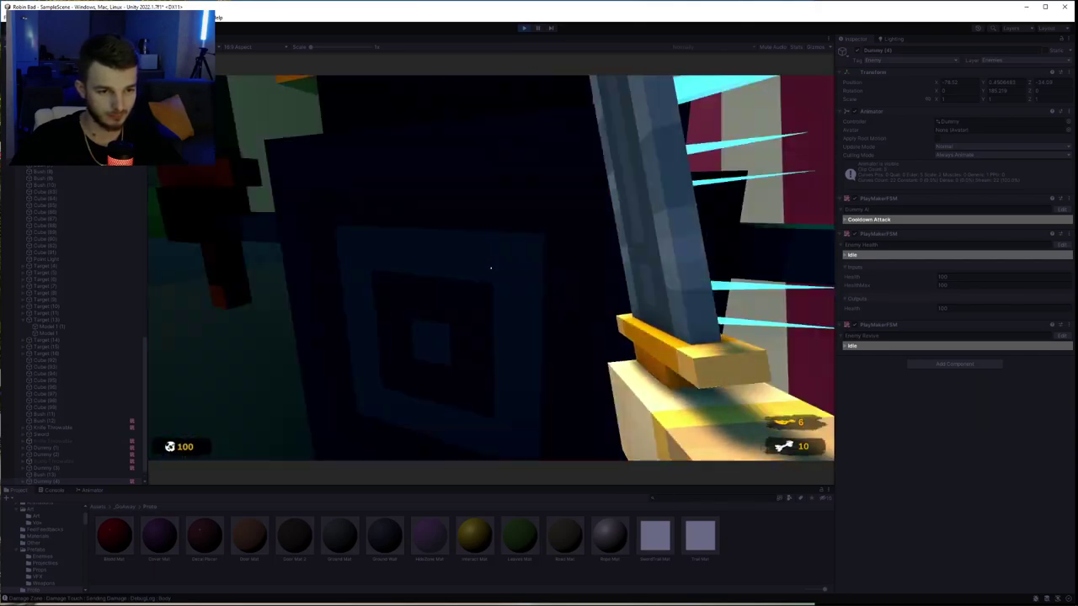
left_click(491, 268)
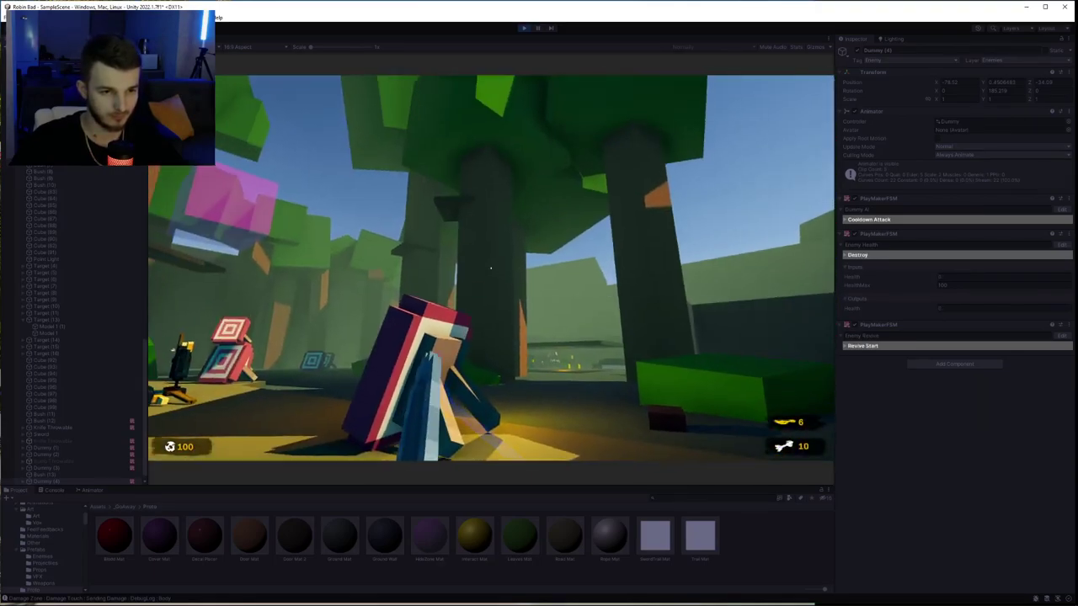
left_click(491, 267)
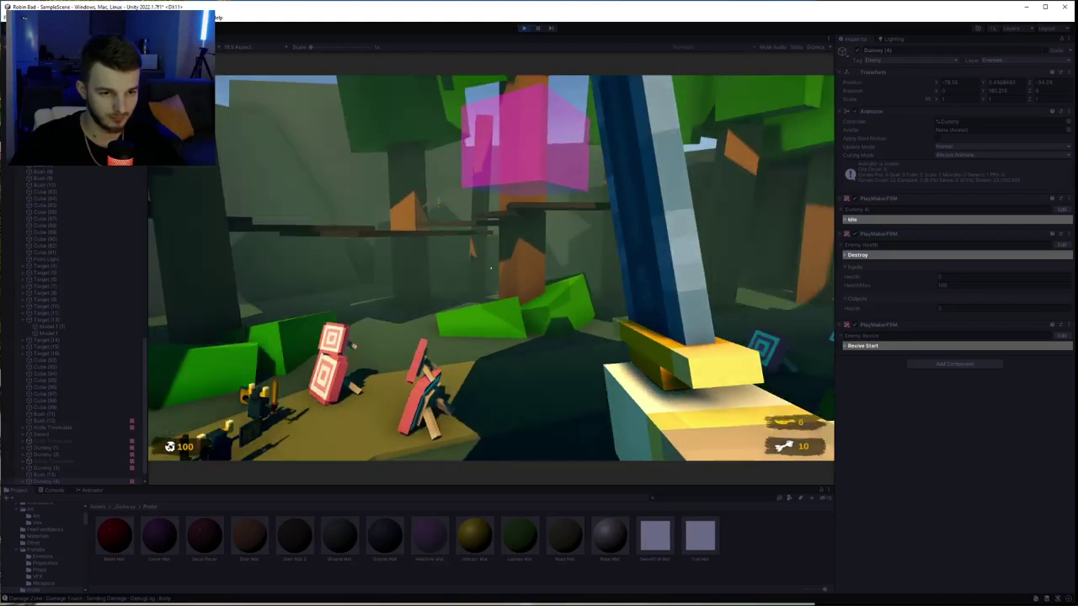
key("2")
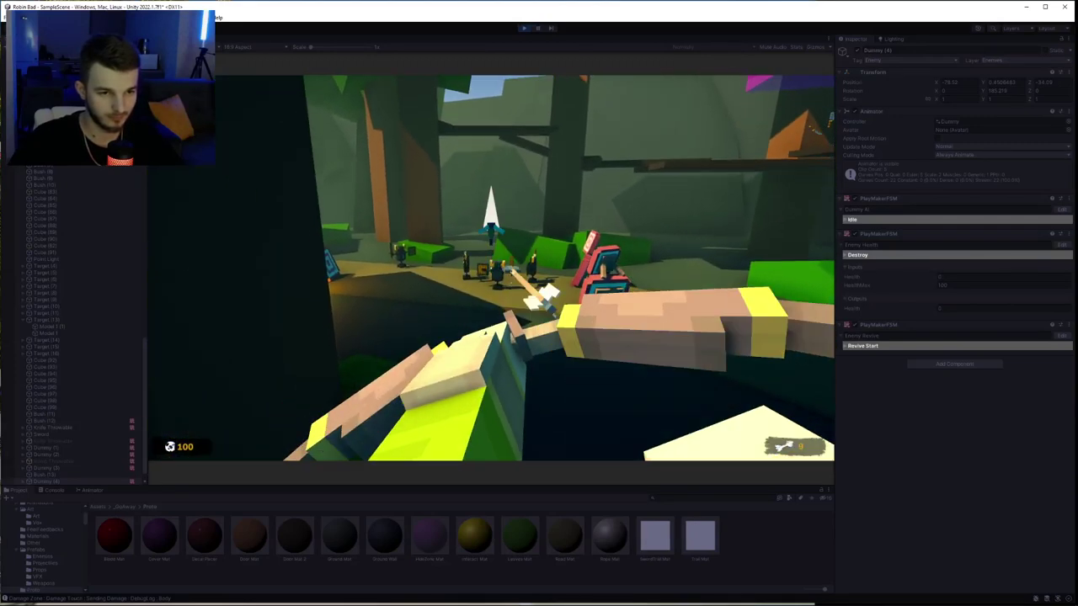
left_click(491, 268)
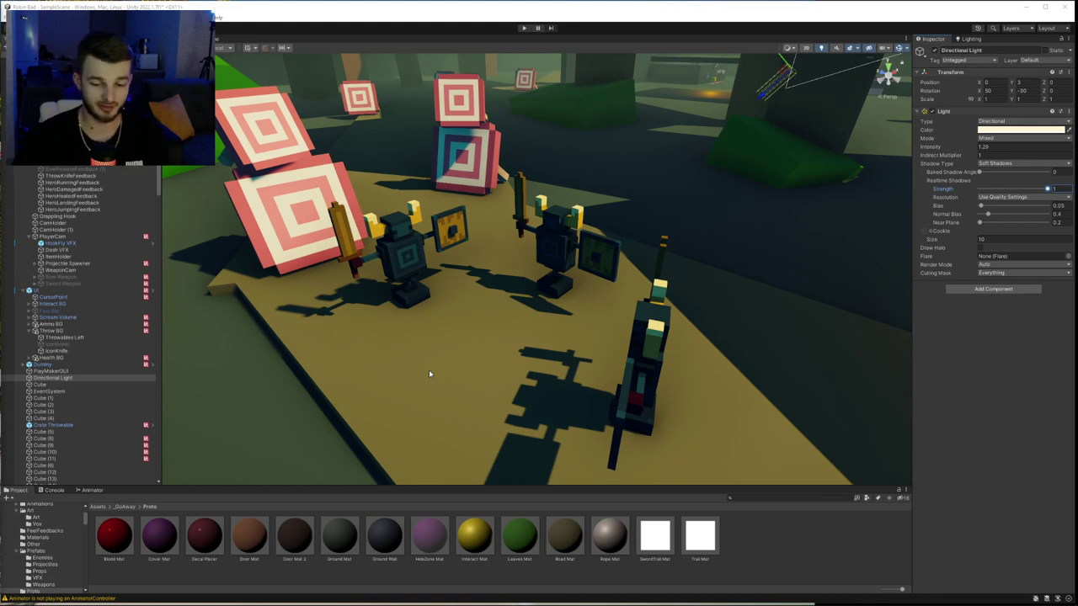
- Orbit and fly the Scene camera around the dummies, trees and targets, then switch to the Game view
left_click_drag(428, 374, 526, 353, "alt")
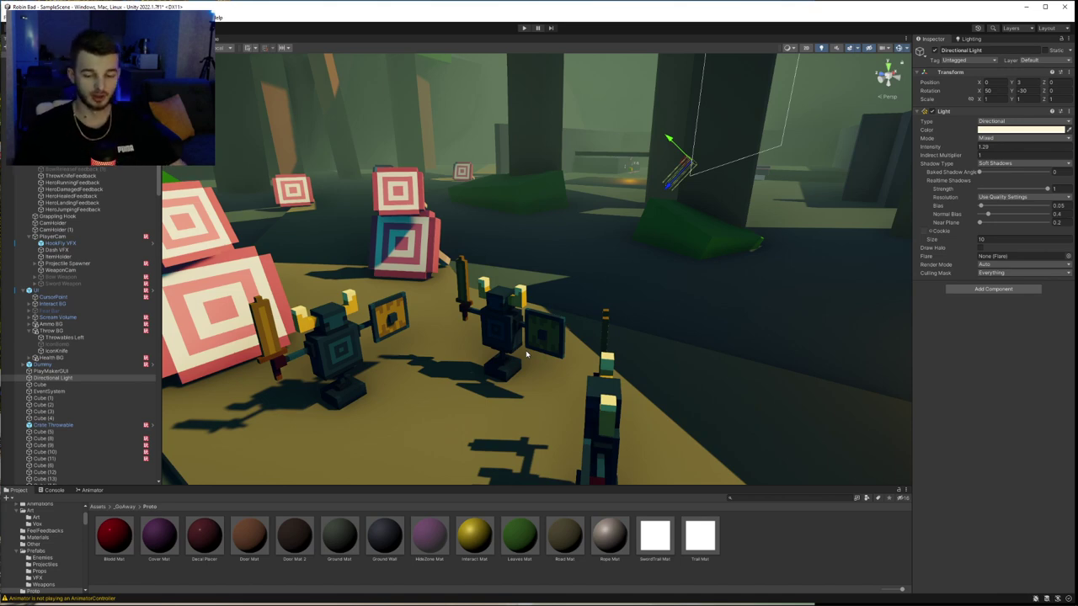
mouse_move(555, 340)
right_mouse_down()
mouse_move(570, 166)
mouse_move(660, 195)
right_mouse_up()
left_click(550, 162)
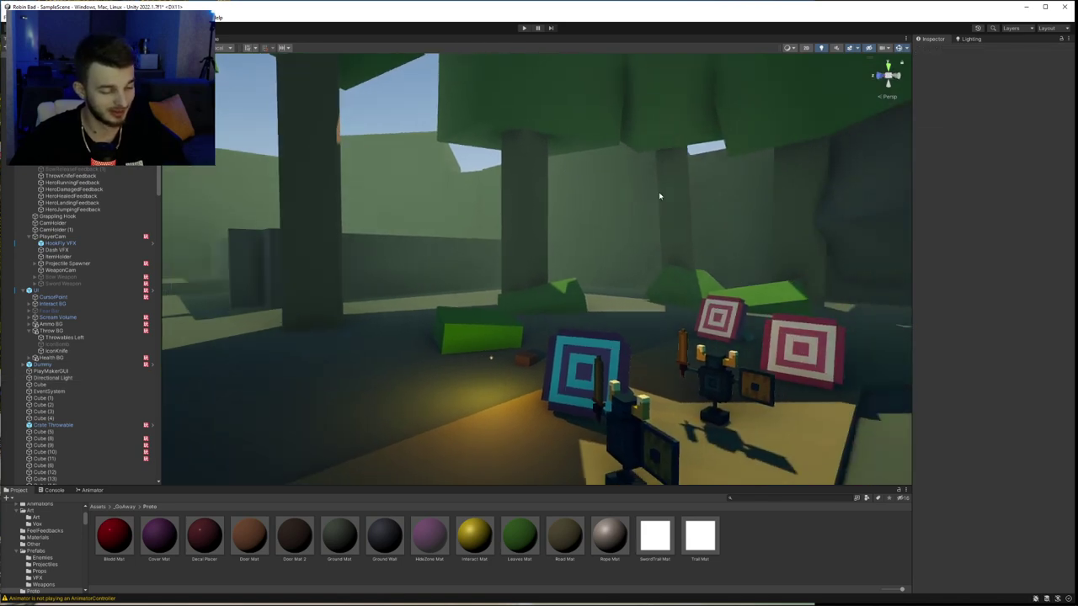
mouse_move(740, 205)
right_mouse_down()
mouse_move(703, 228)
mouse_move(765, 306)
mouse_move(595, 279)
mouse_move(524, 251)
mouse_move(646, 264)
mouse_move(351, 247)
right_mouse_up()
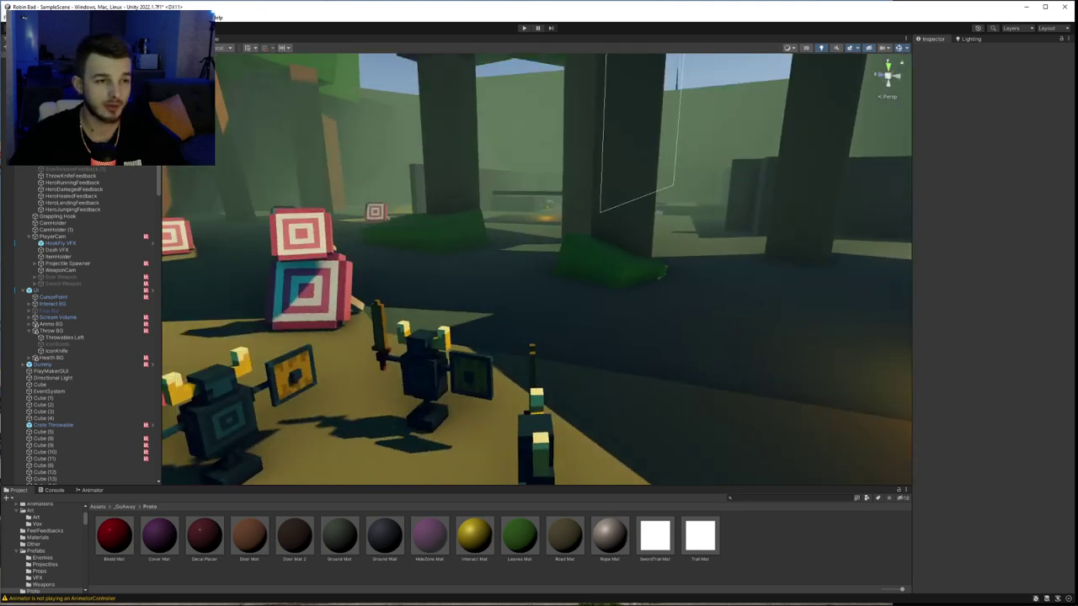
left_click(218, 39)
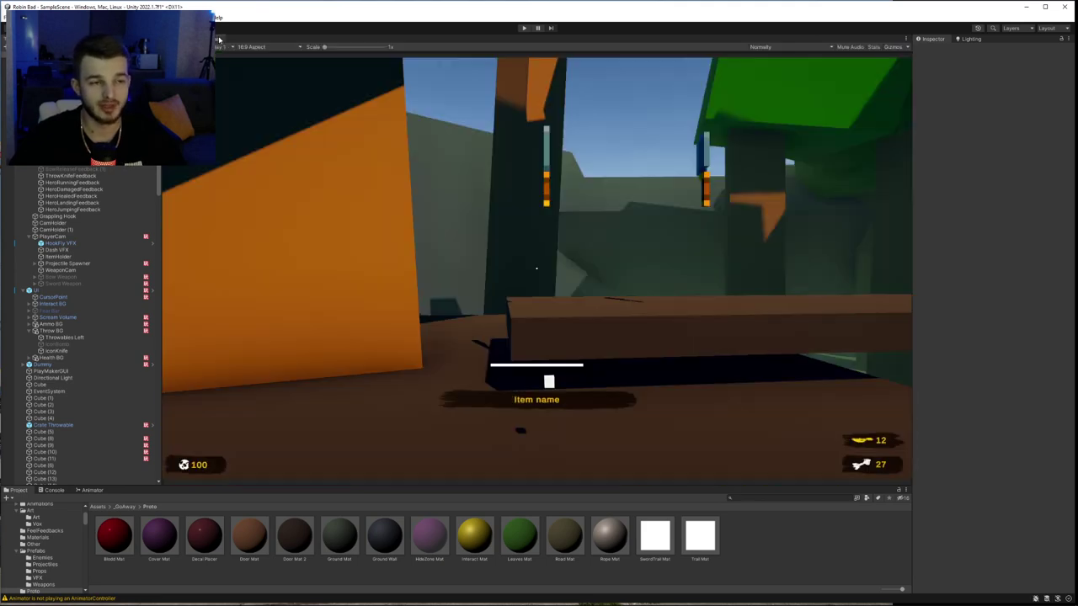
- Enter Play mode and lock the cursor so the player camera looks over the target path
left_click(523, 28)
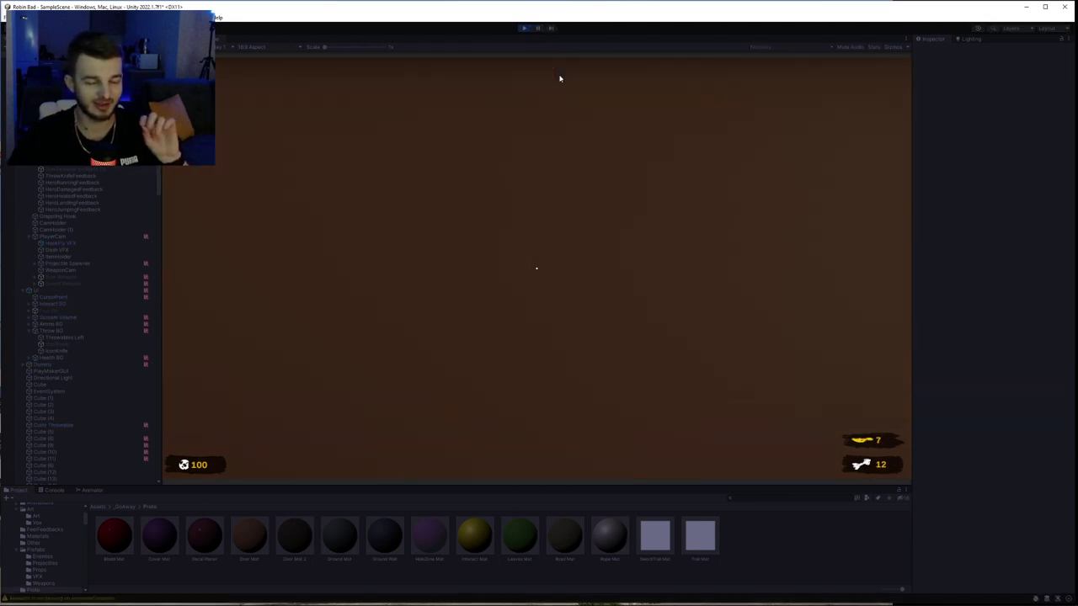
left_click(548, 129)
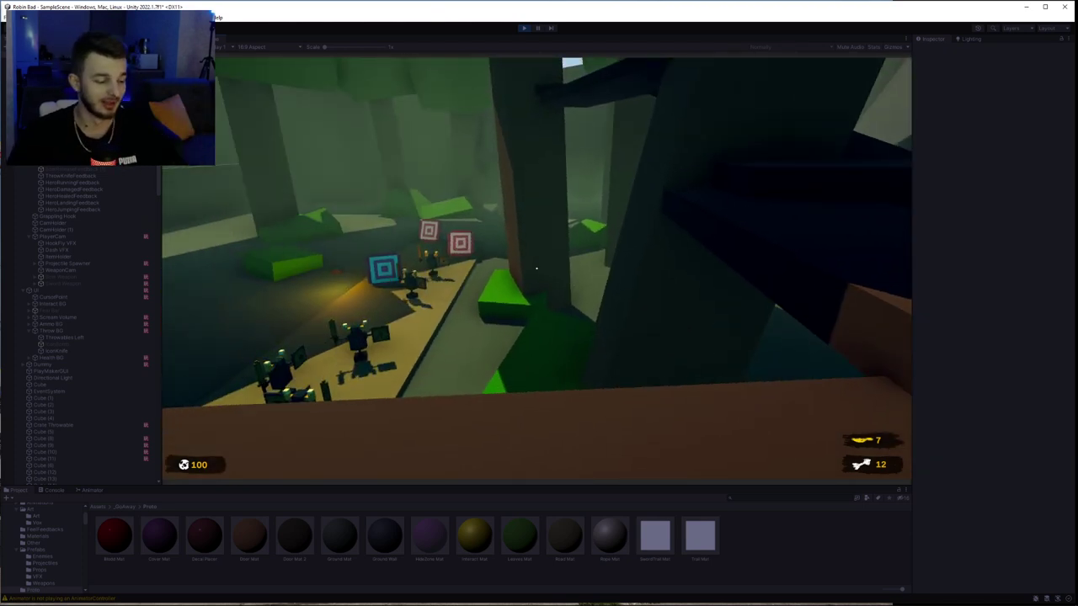
- Run and jump toward the targets, equip the sword, swap to the crossbow, and dash twice into the forest
key("w")
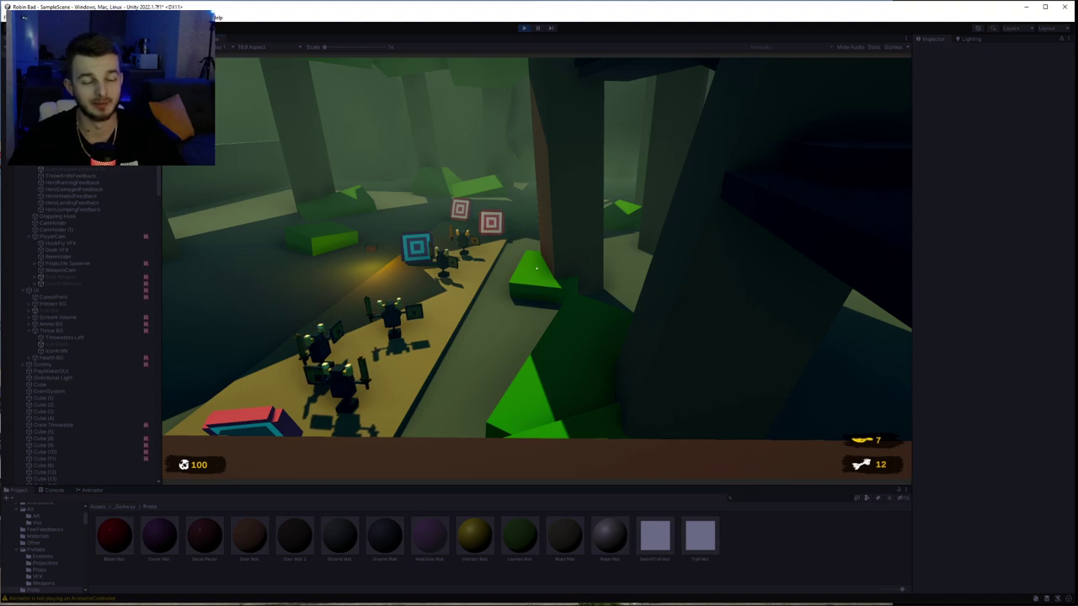
key("space")
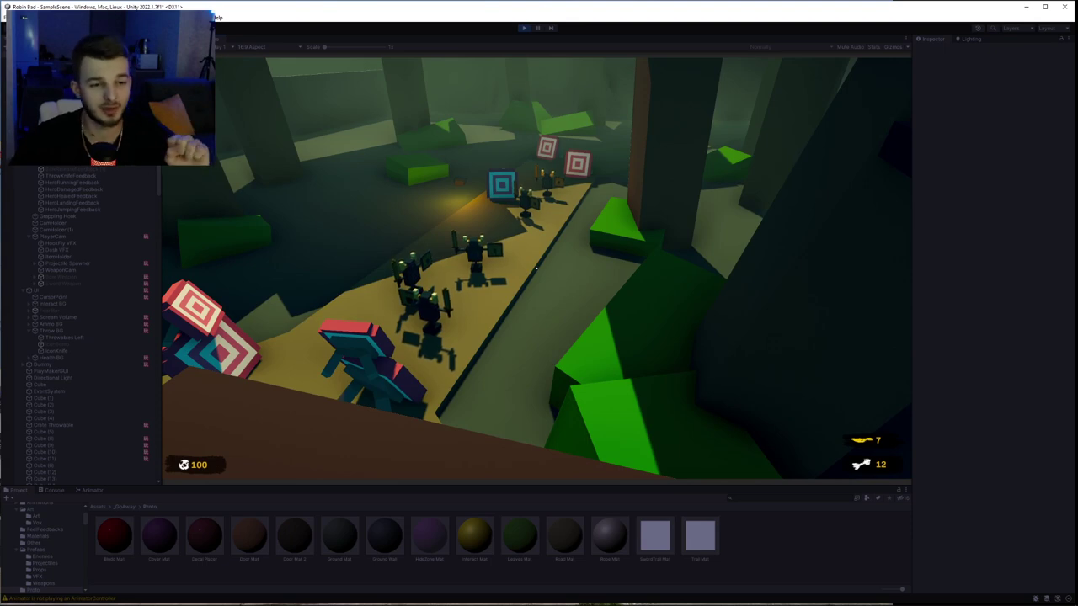
key("1")
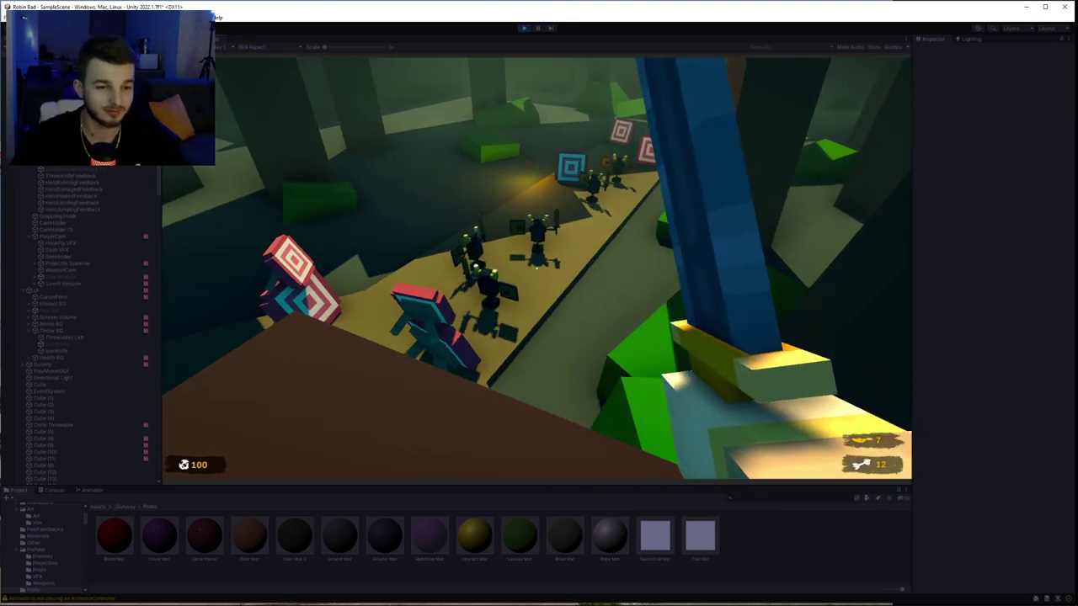
key("2")
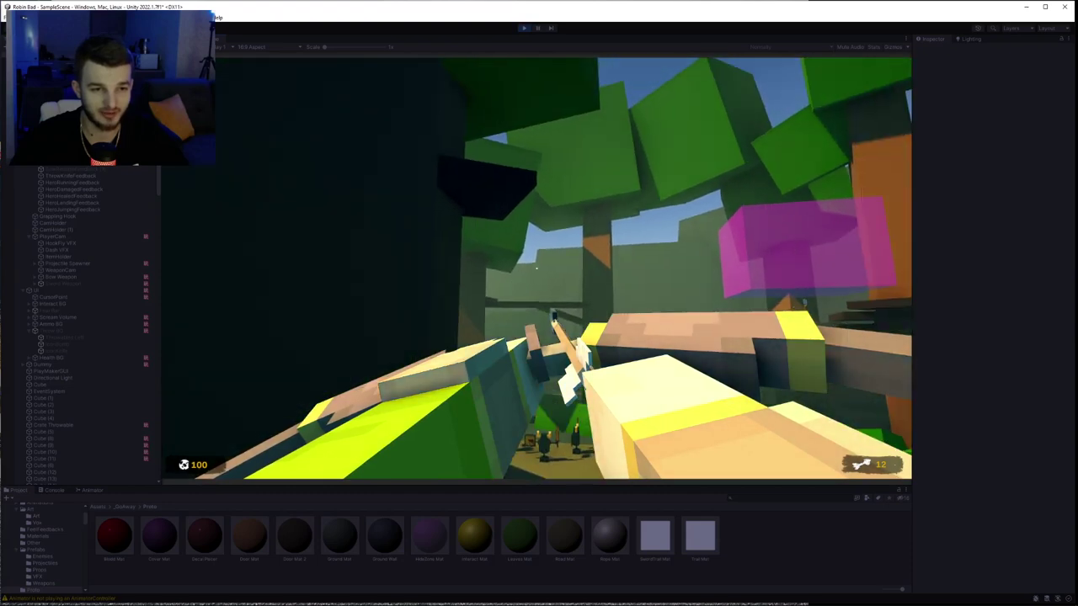
key("e")
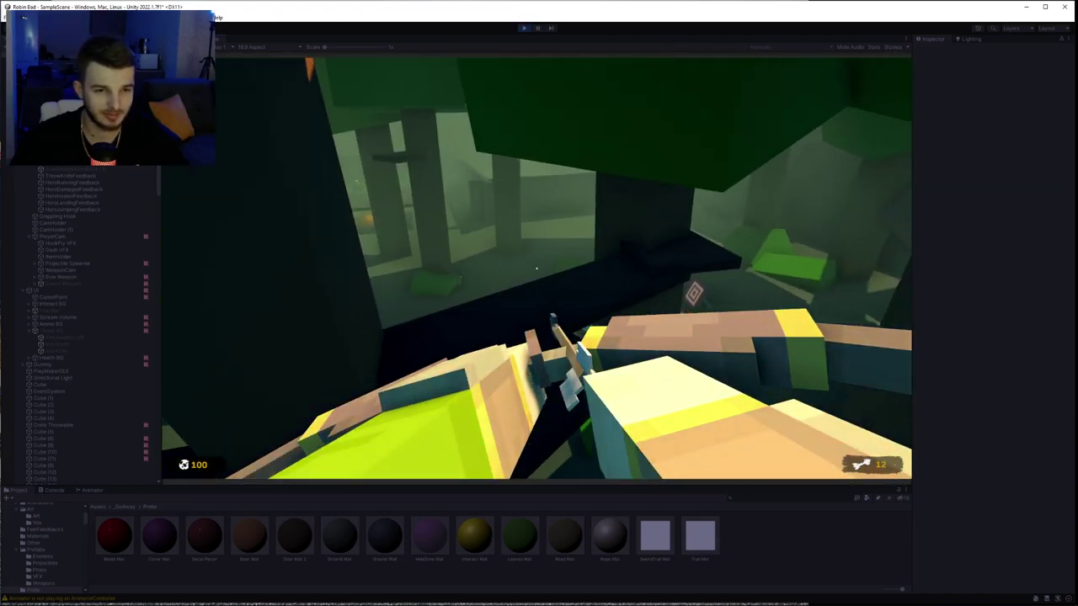
key("e")
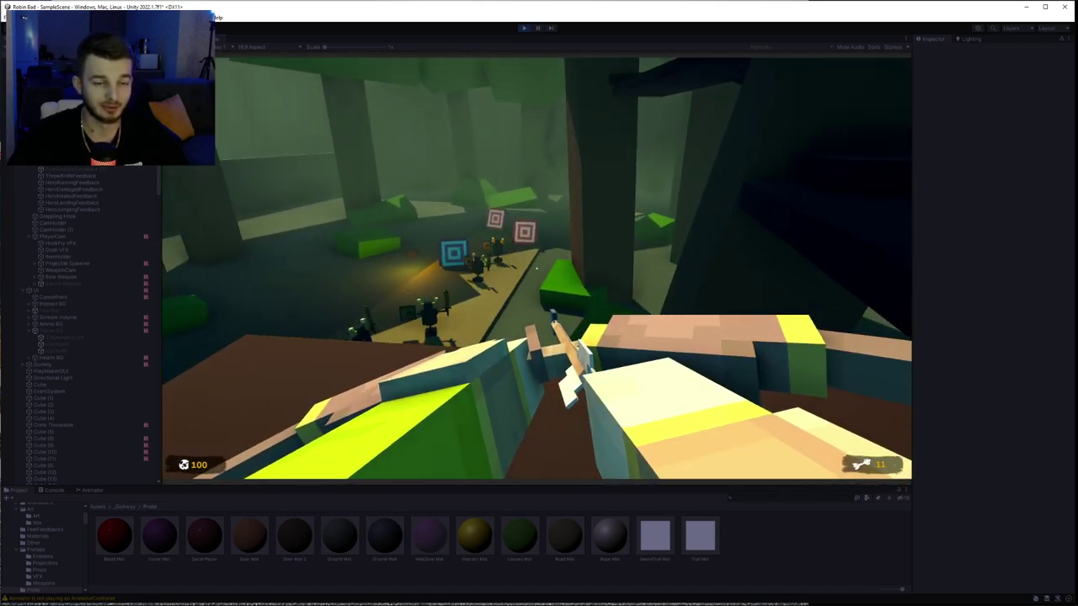
- Fire six bow arrows at the forest targets
left_click(536, 268)
left_click(537, 267)
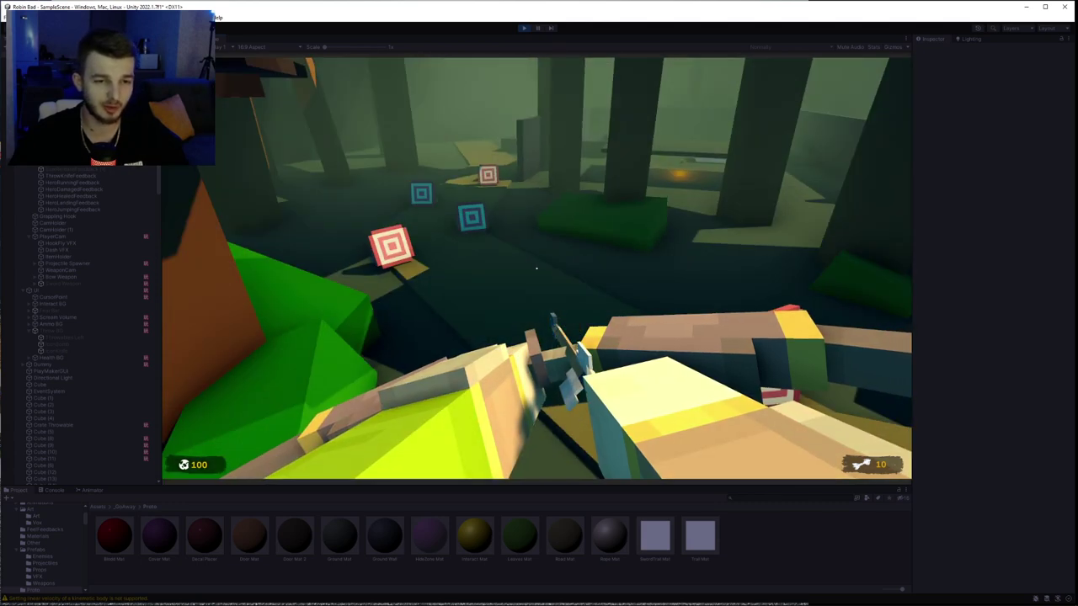
left_click(536, 267)
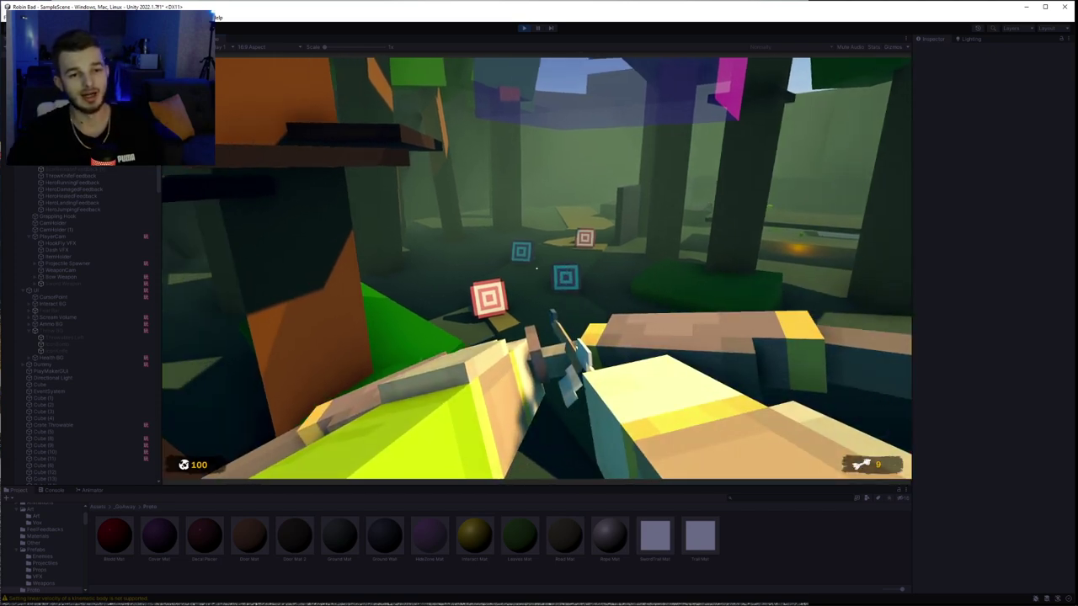
left_click(536, 268)
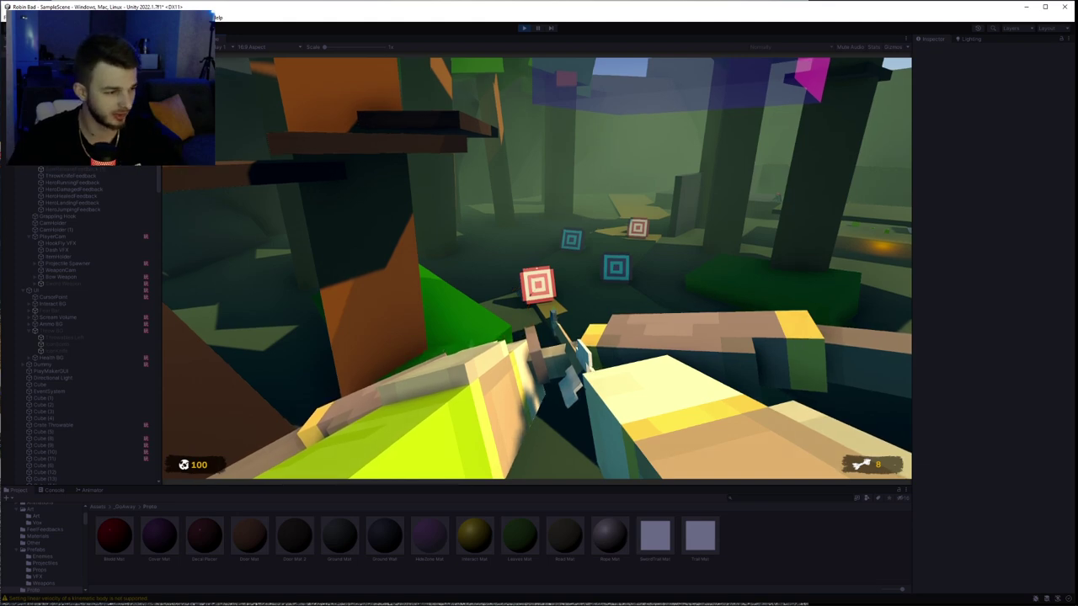
left_click(291, 66)
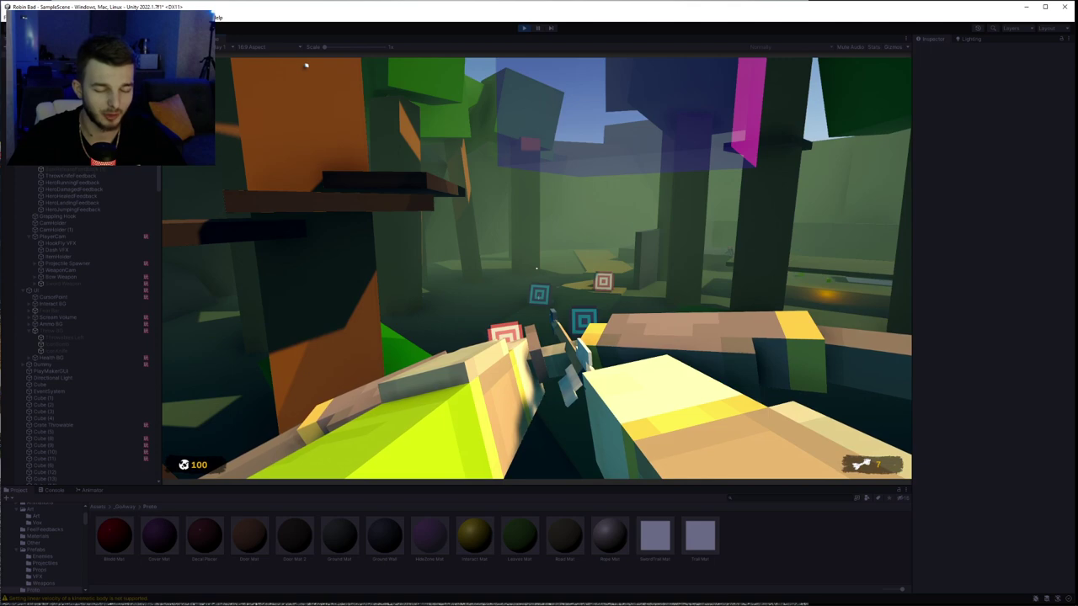
left_click(307, 64)
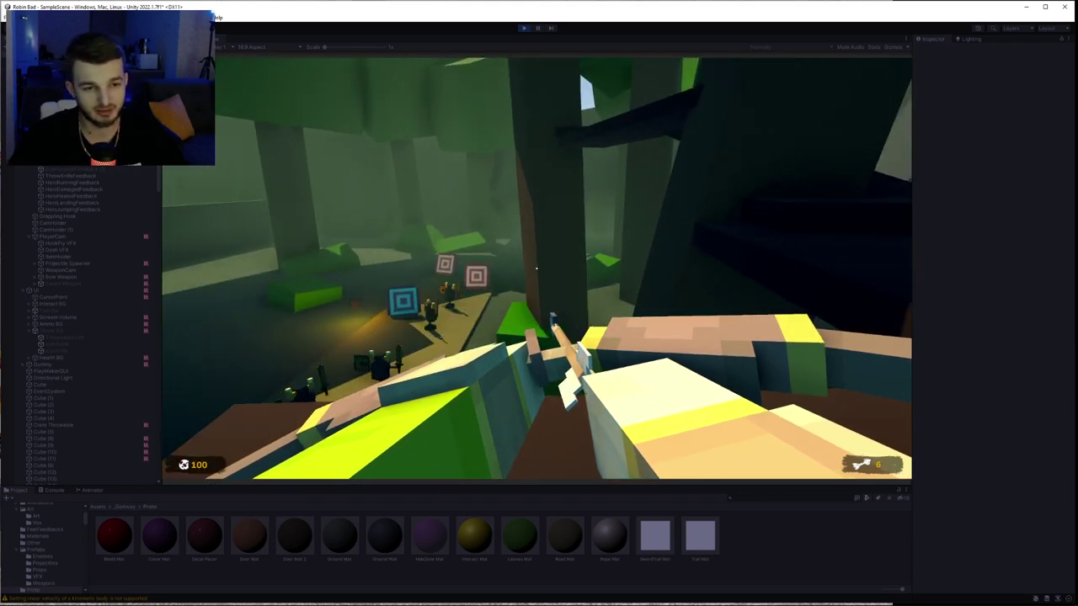
- Switch weapons, climb the brown ramp, and shoot two more arrows at the dummies
key("2")
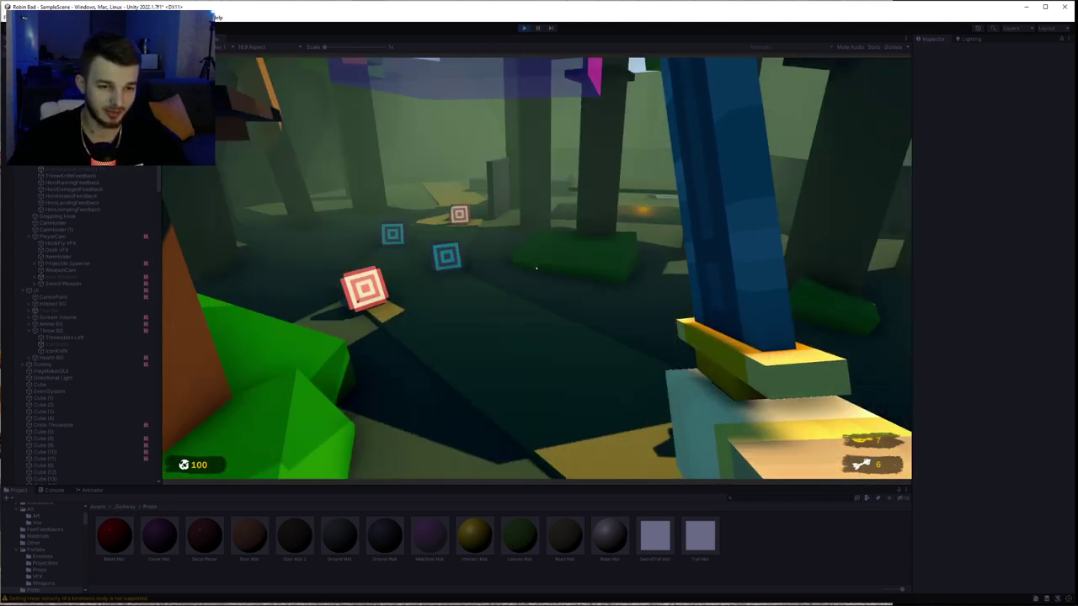
key("w")
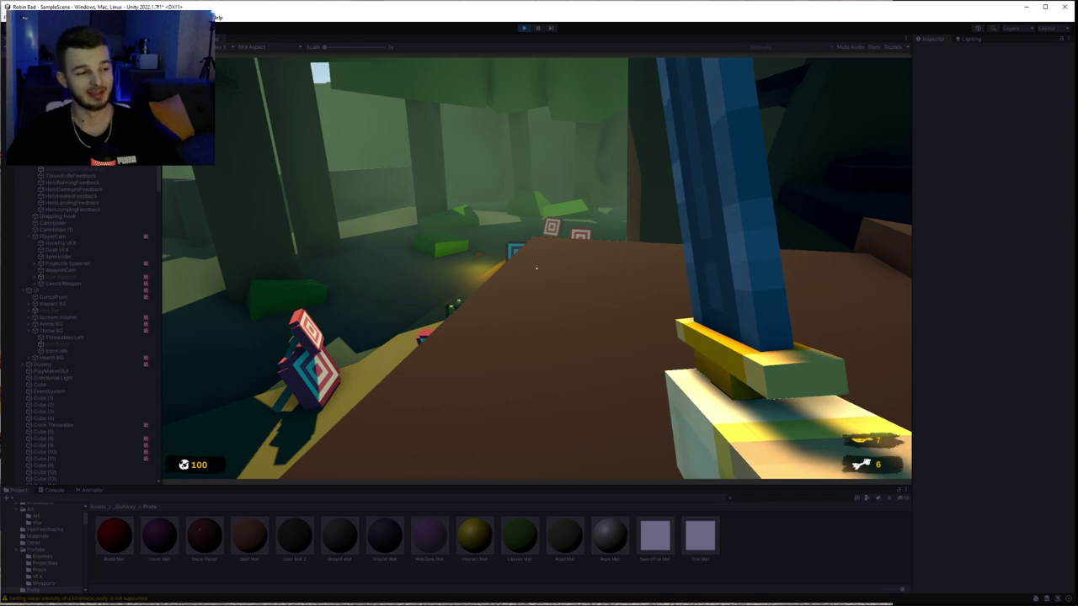
key("w")
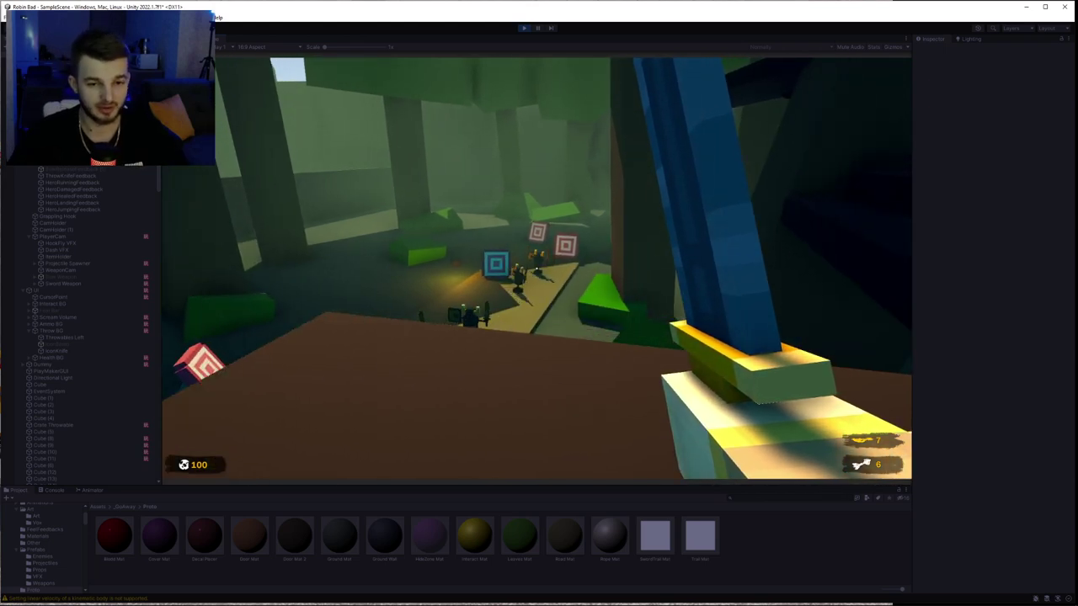
key("w")
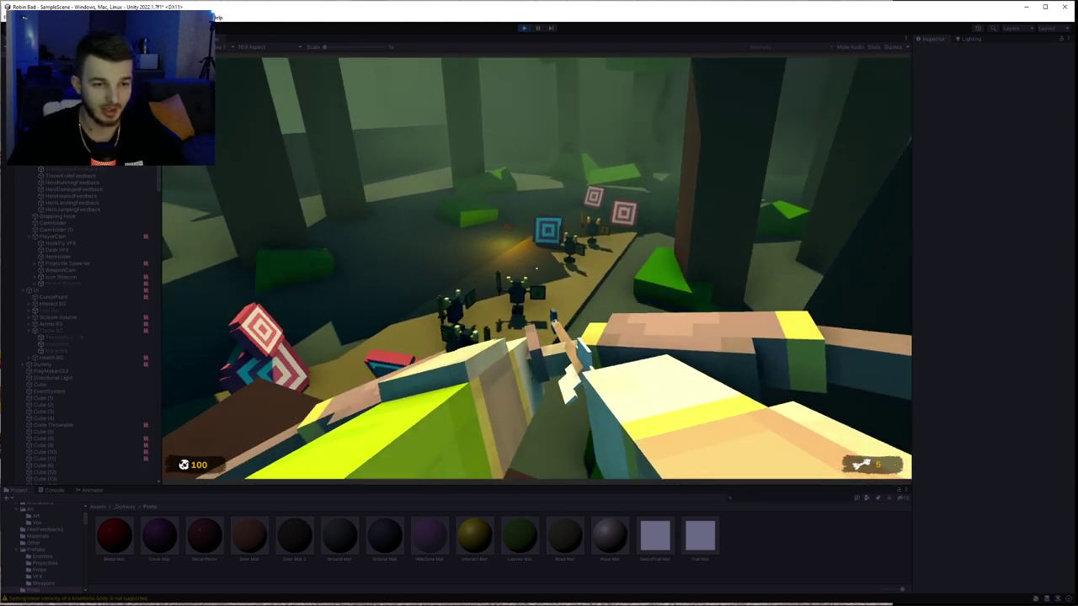
left_click(536, 268)
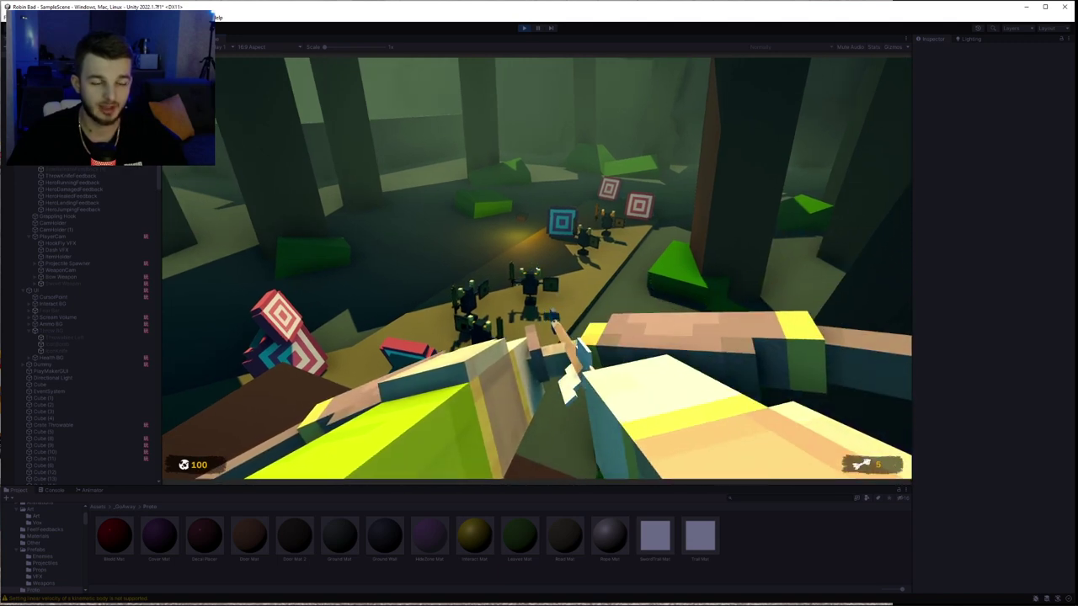
left_click(536, 268)
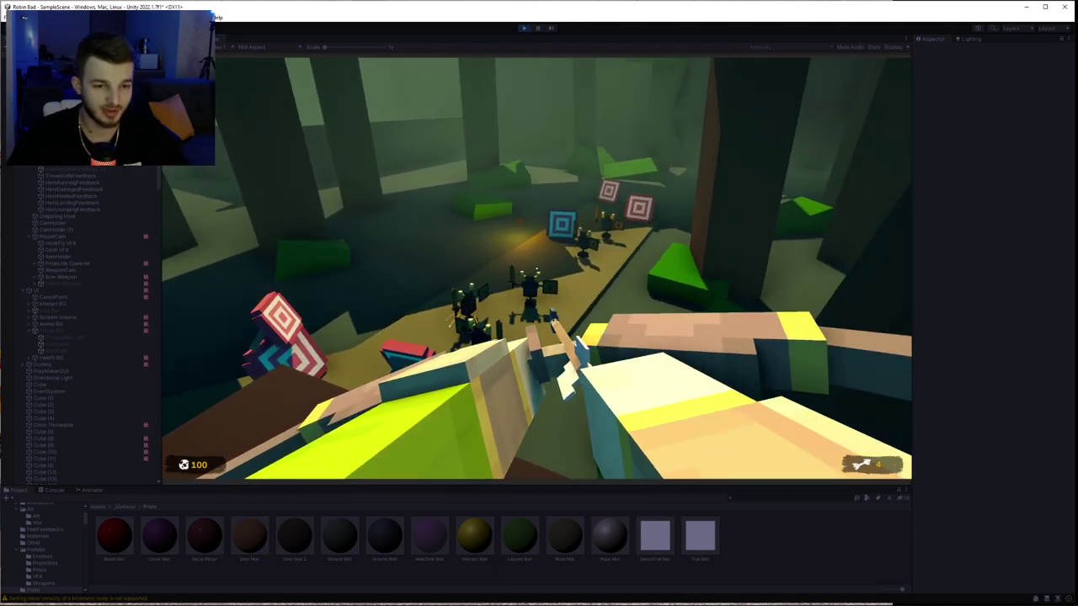
- Equip the sword, cross the wooden platform, and dash through the forest toward the teal target
key("2")
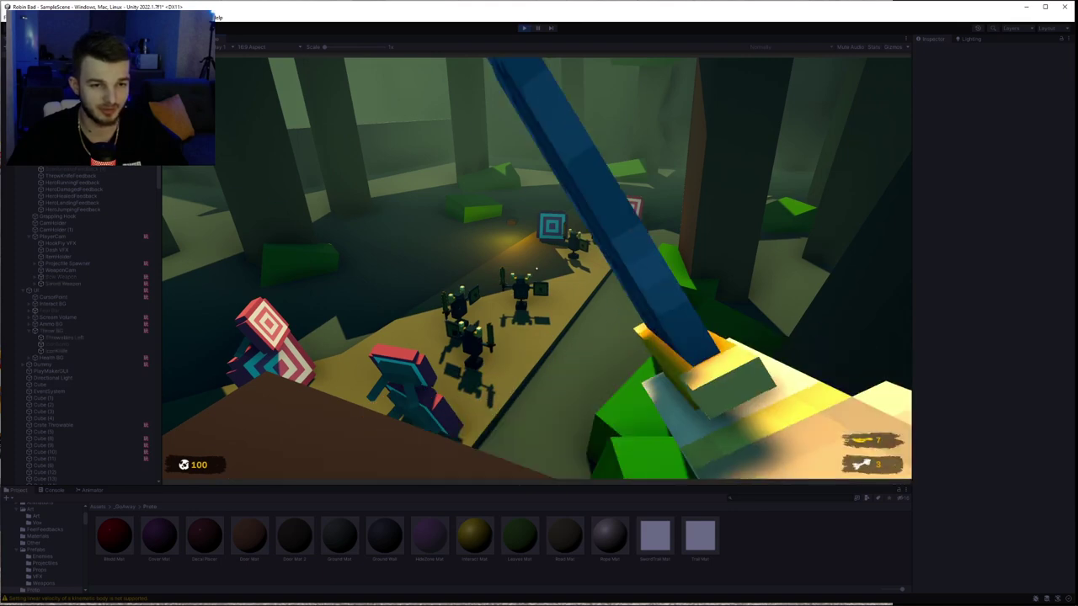
key("a")
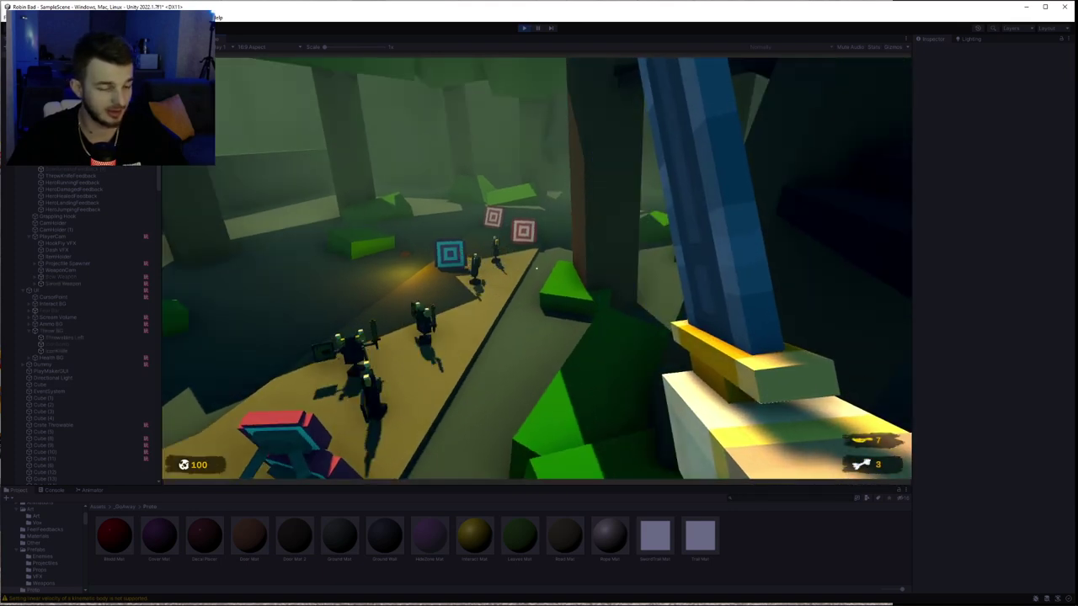
key("w")
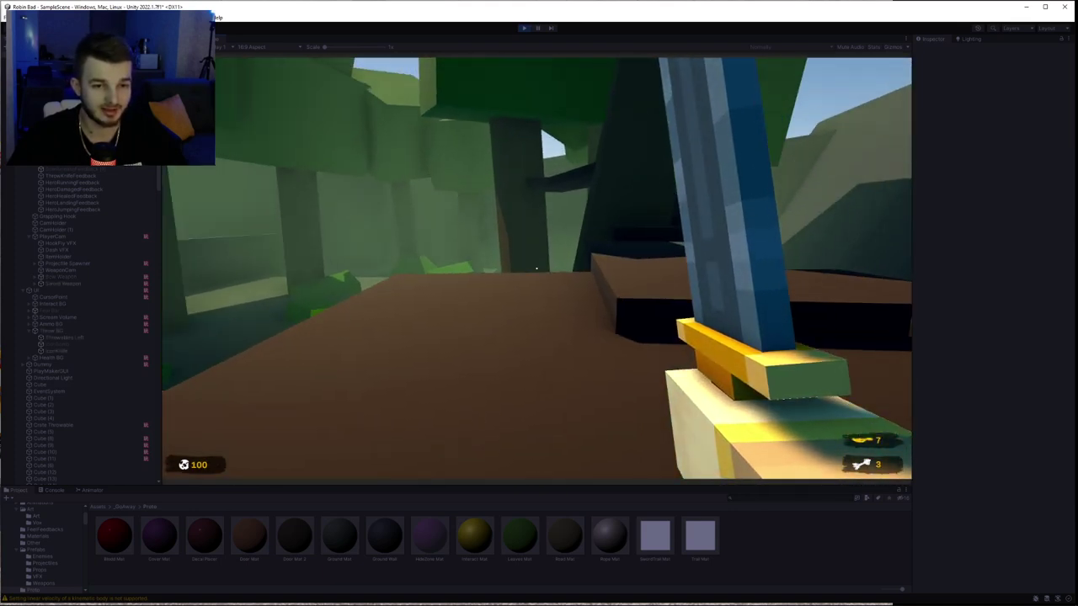
key("e")
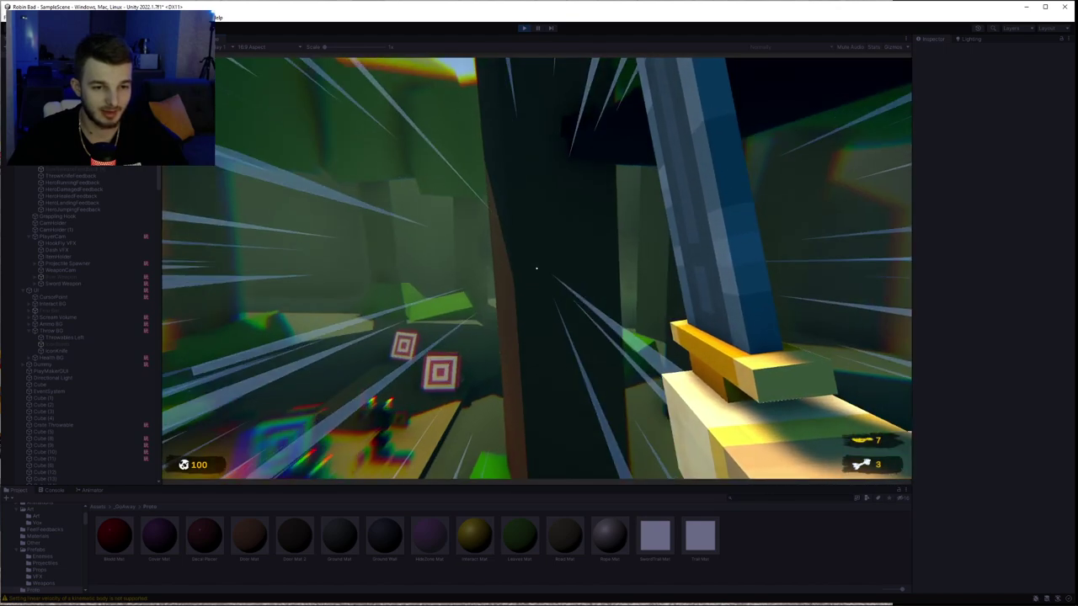
key("w")
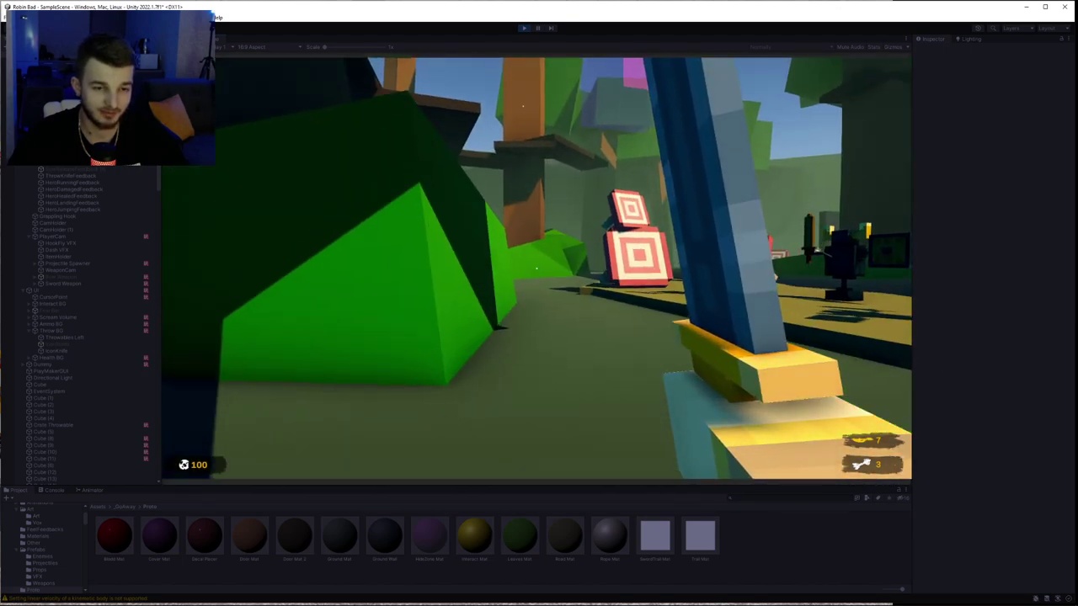
key("w")
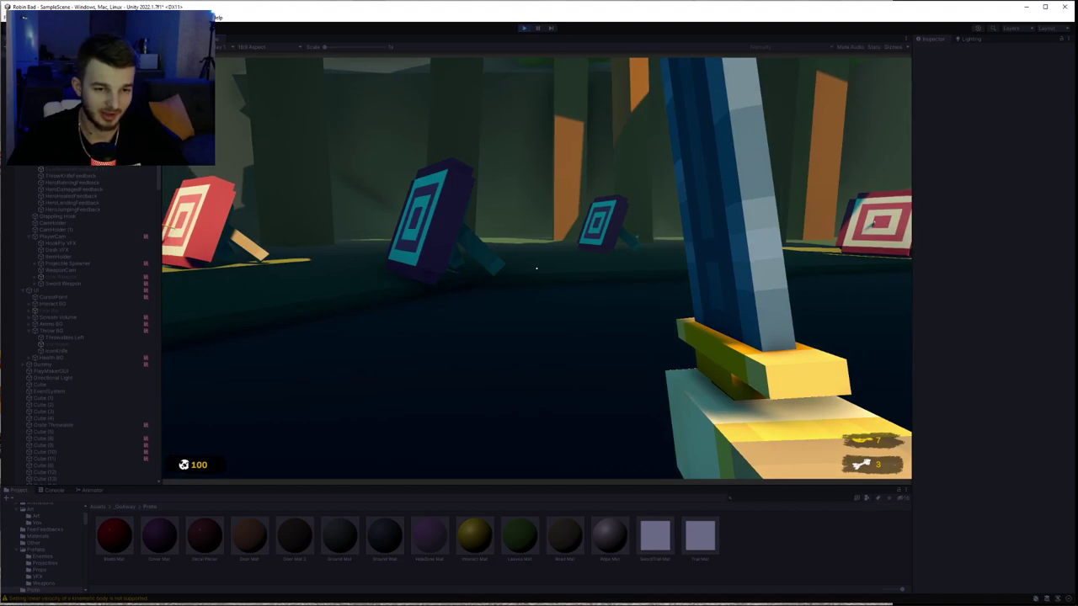
key("e")
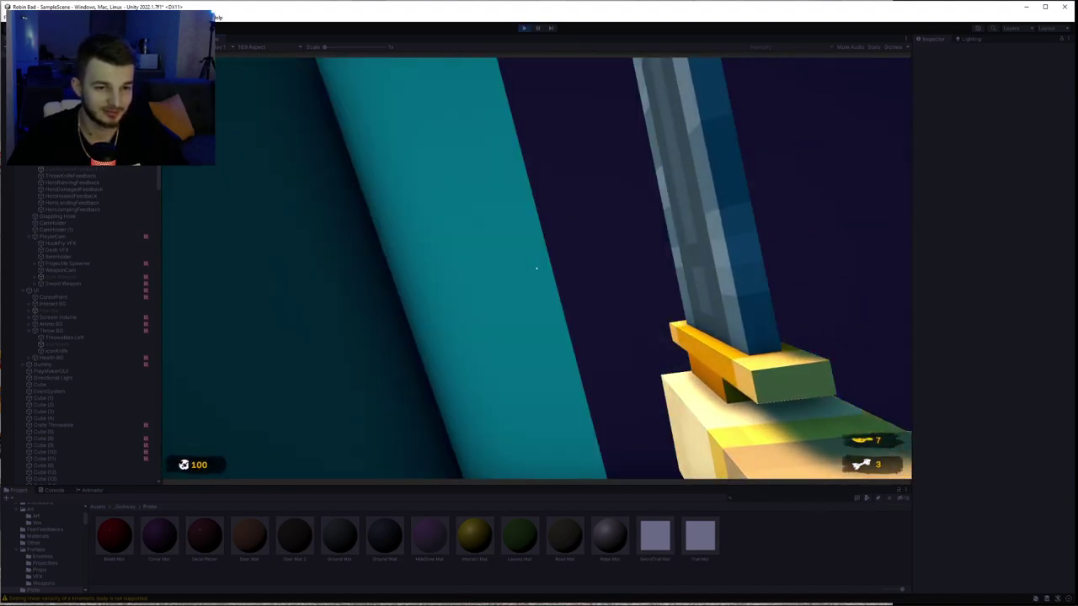
key("e")
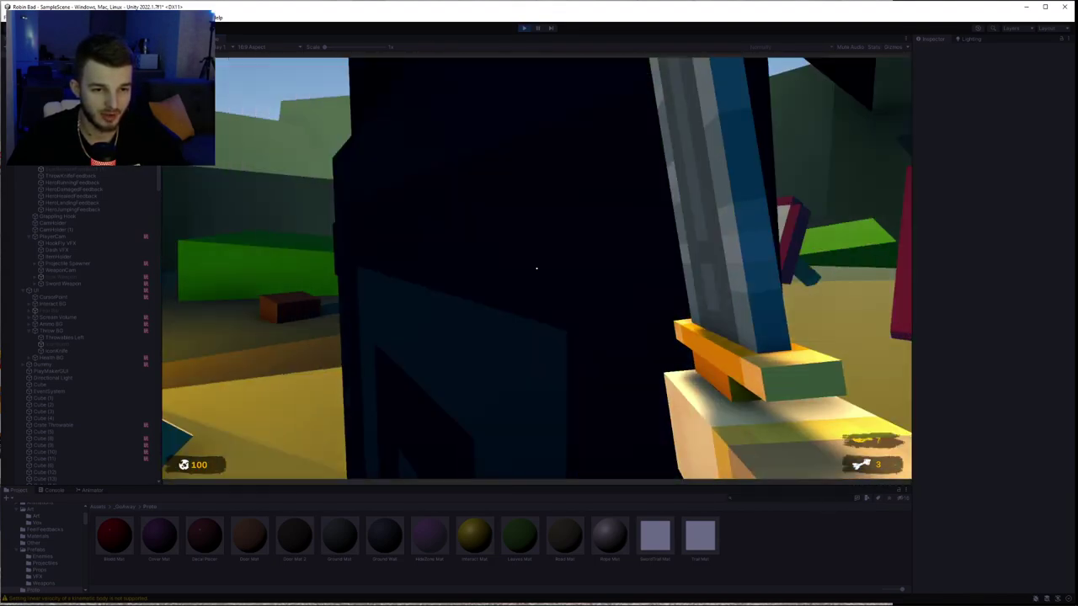
- Move past the row of targets and walk toward the target board and training dummies
key("w")
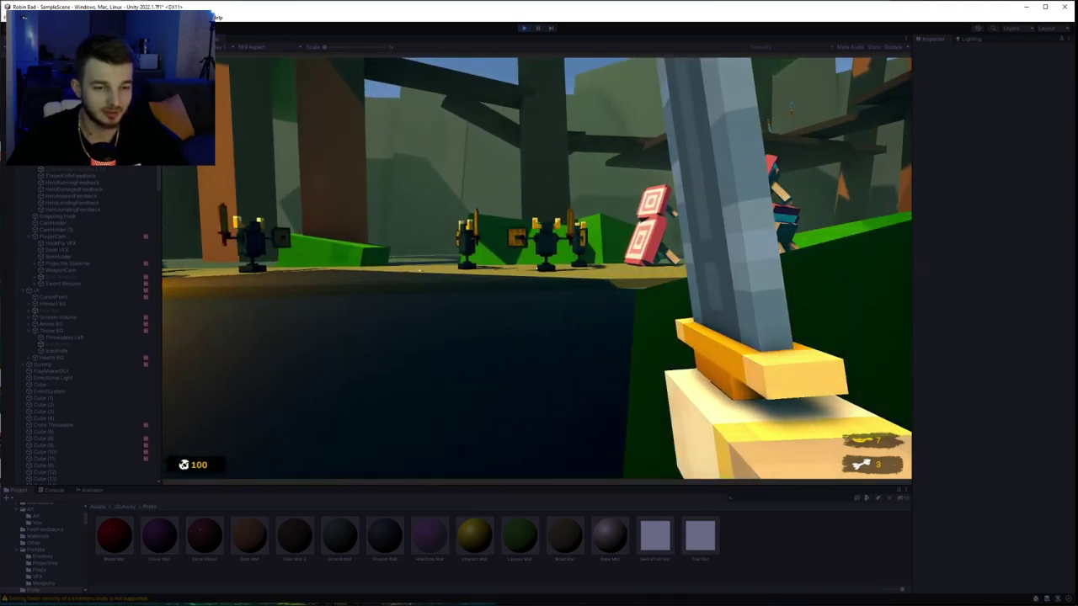
key("w")
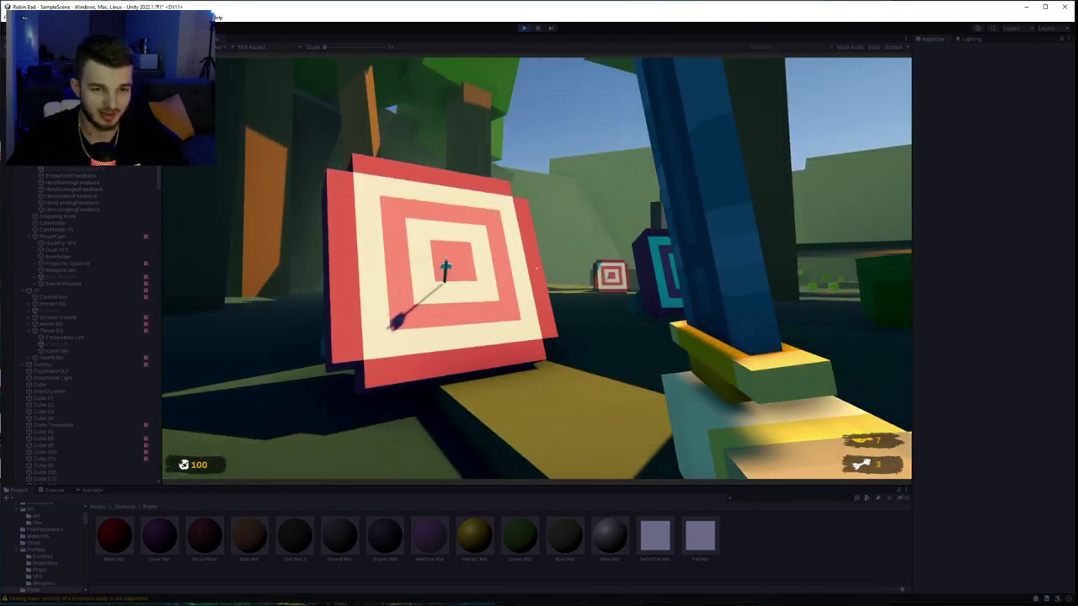
key("w")
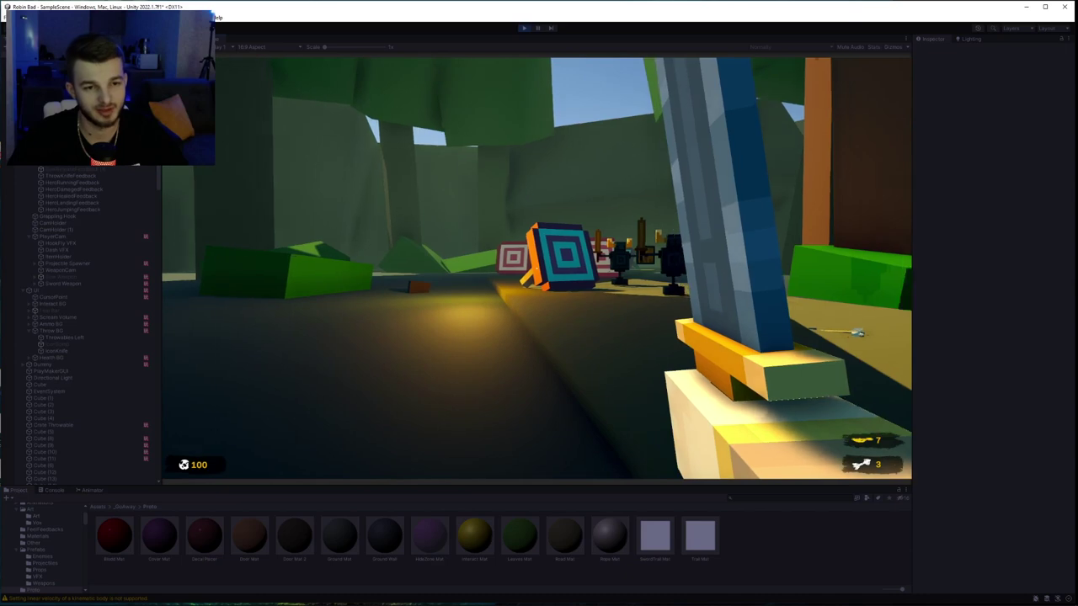
key("w")
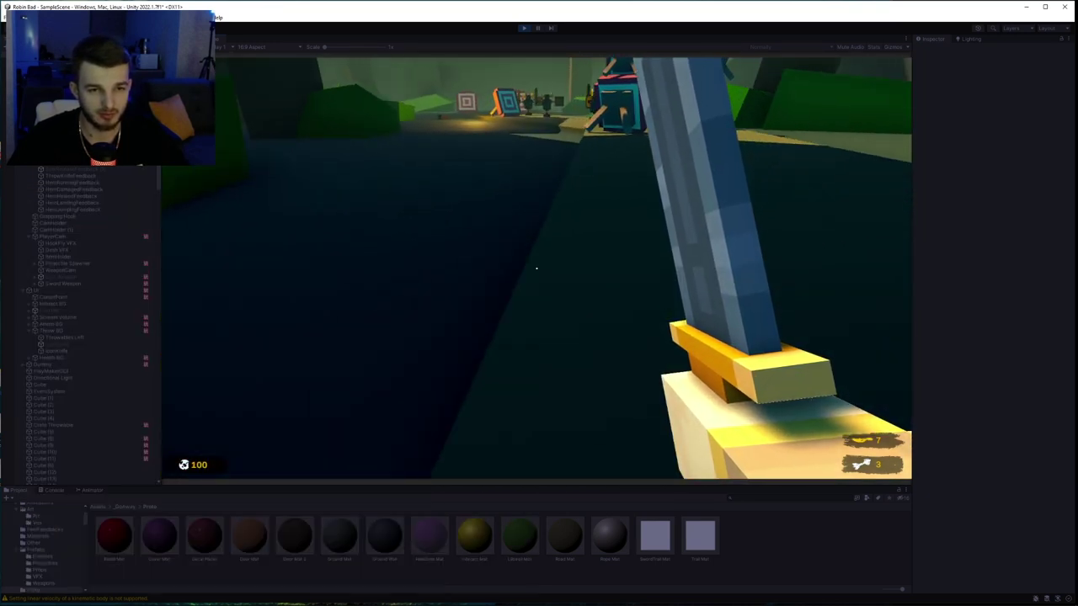
key("w")
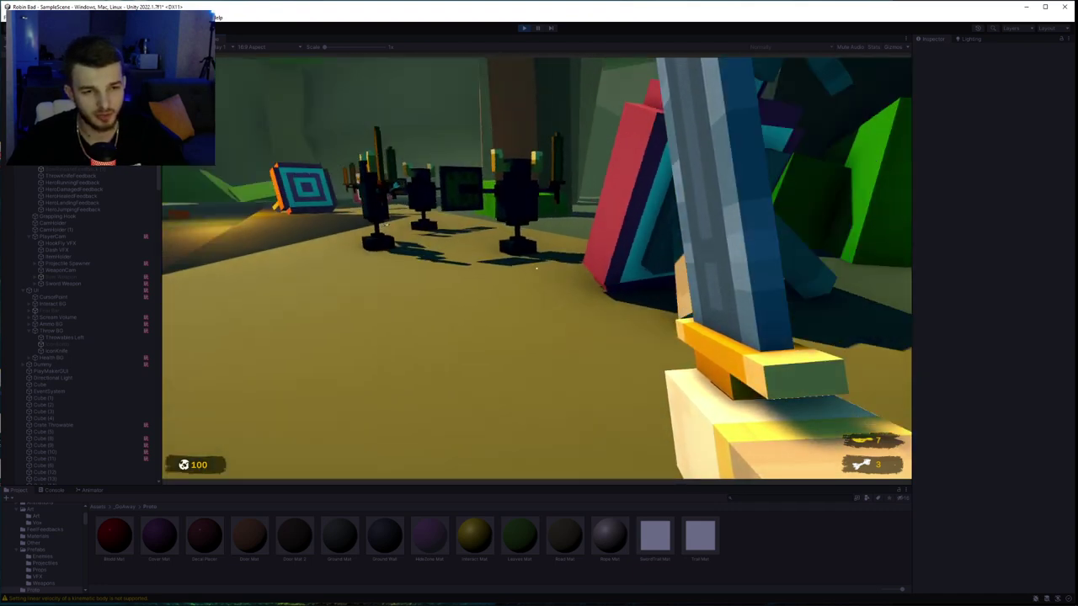
key("w")
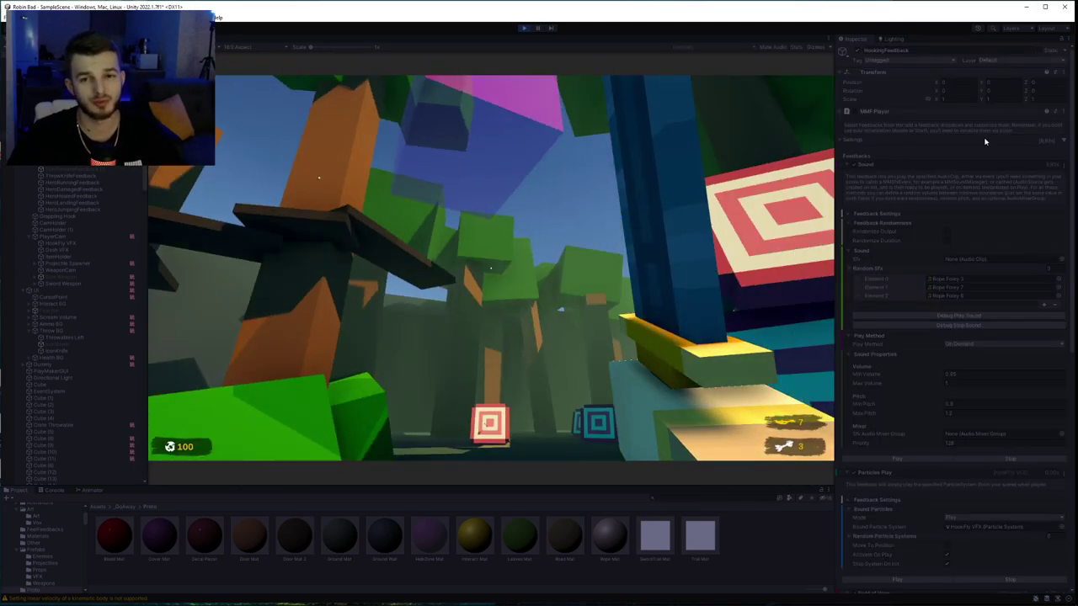
- Scroll while standing at the dark training dummy as health drops to 85
scroll(1070, 157, "down", 1)
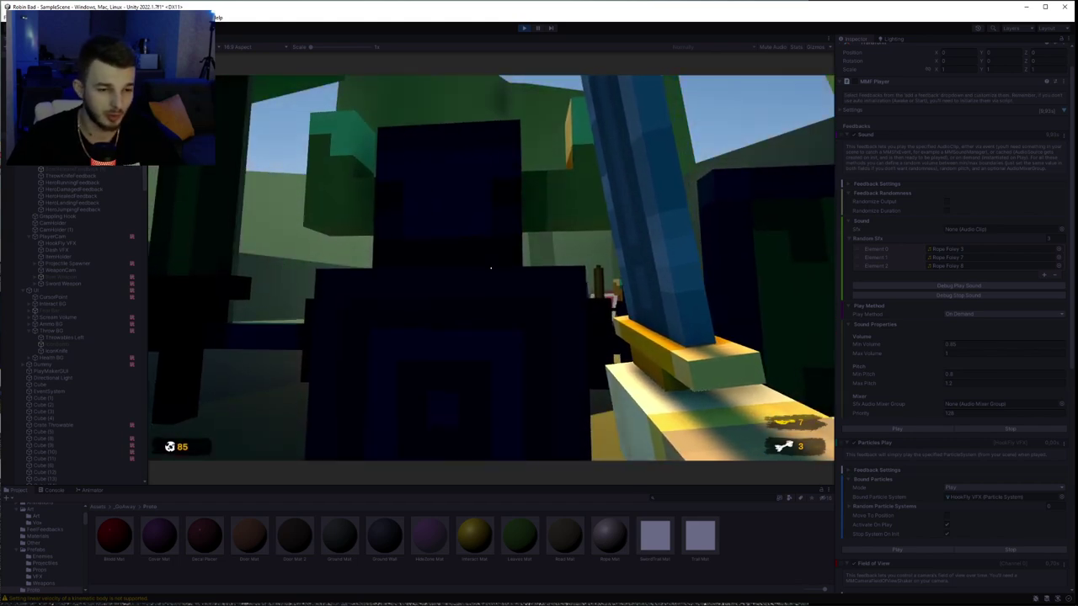
- Swing the sword repeatedly at the dummies and targets, checking the blue slash trails
left_click(490, 268)
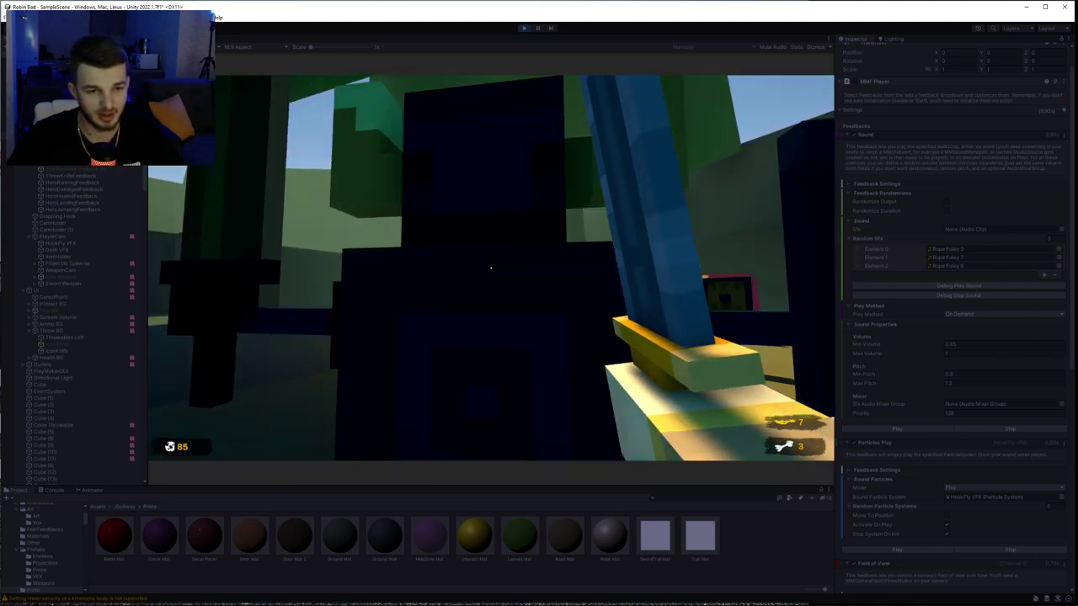
left_click(490, 268)
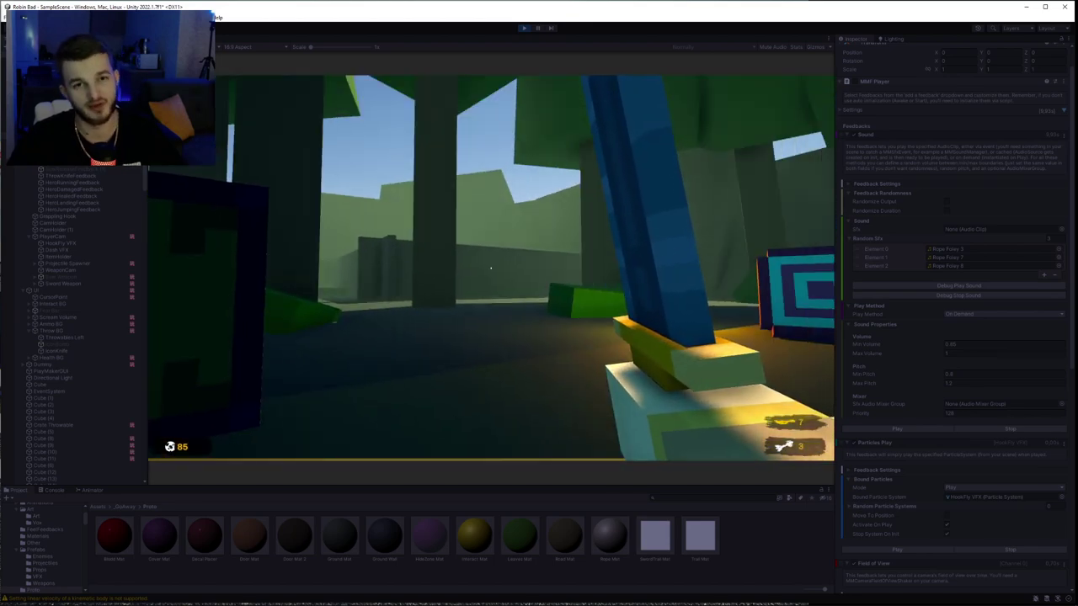
left_click(490, 268)
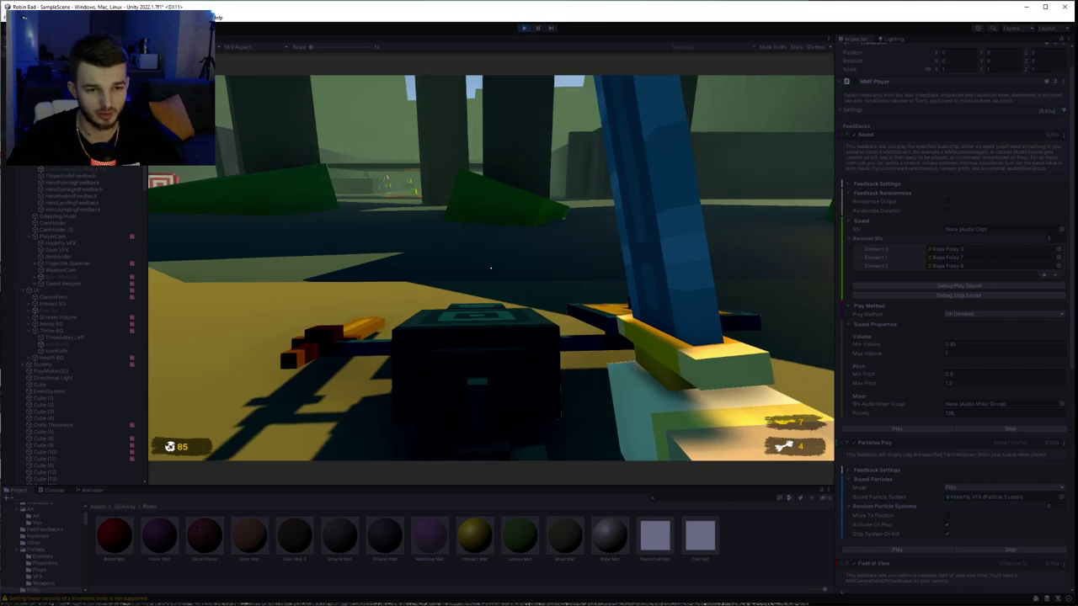
left_click(482, 134)
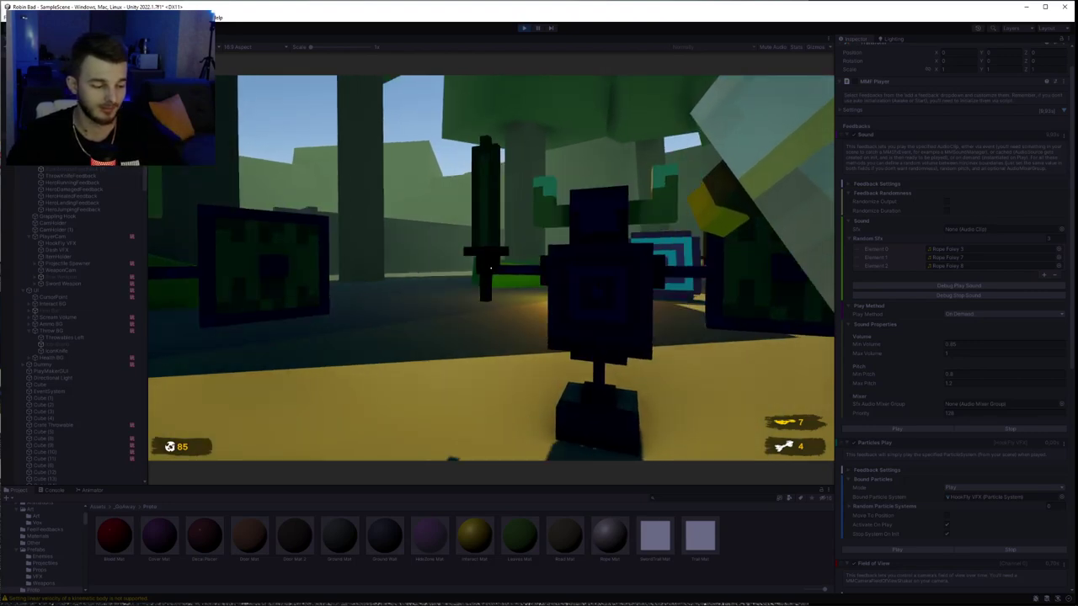
left_click(490, 267)
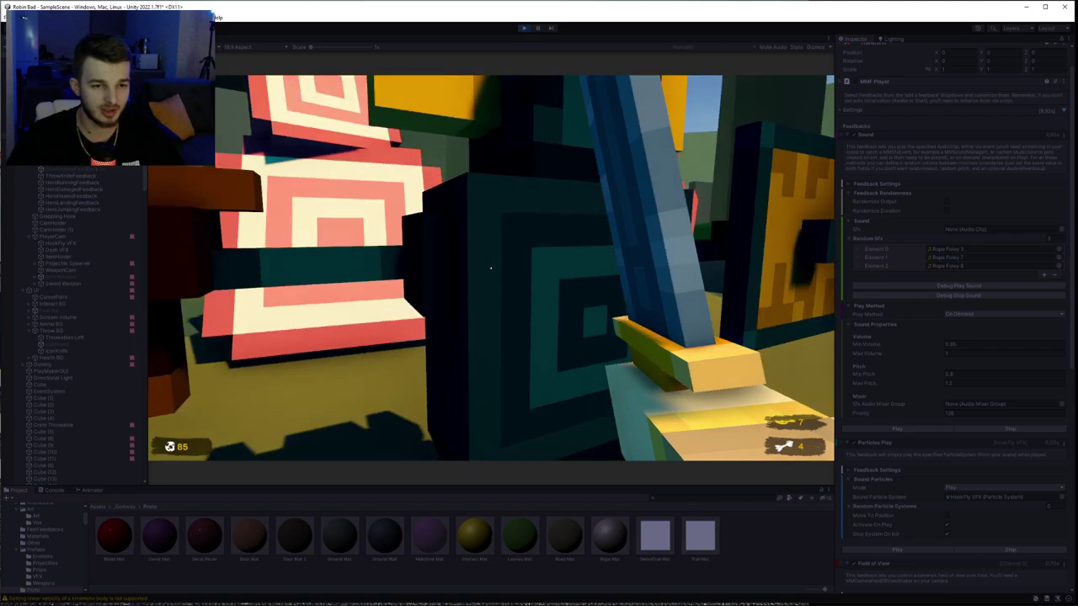
left_click(490, 267)
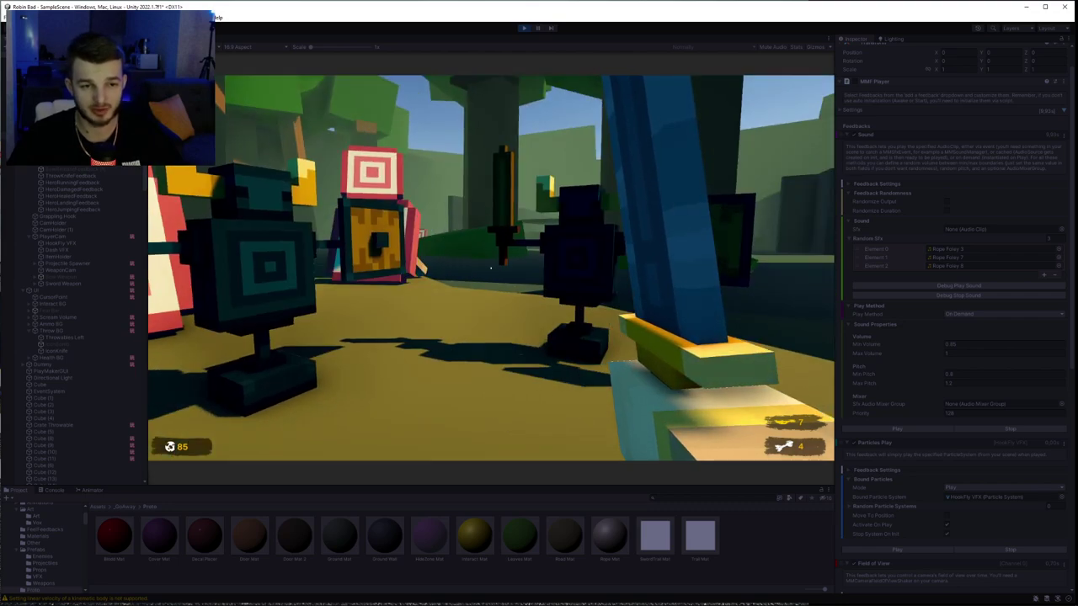
left_click(490, 268)
- Step up to a dummy, slash it close range, back away, and swing for a large trail
key("w")
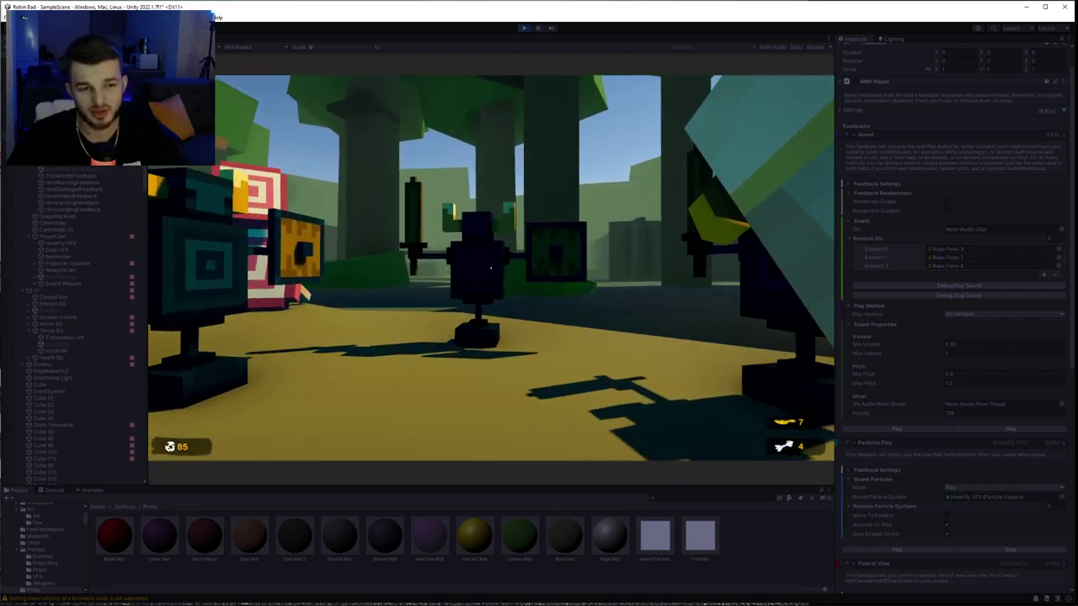
left_click(490, 267)
key("s")
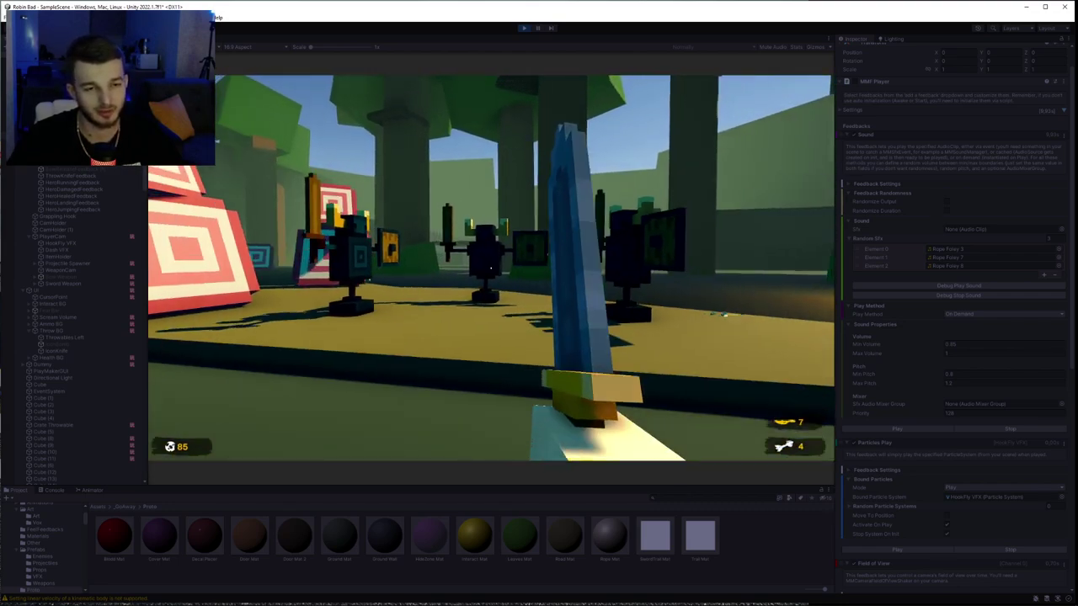
left_click(490, 268)
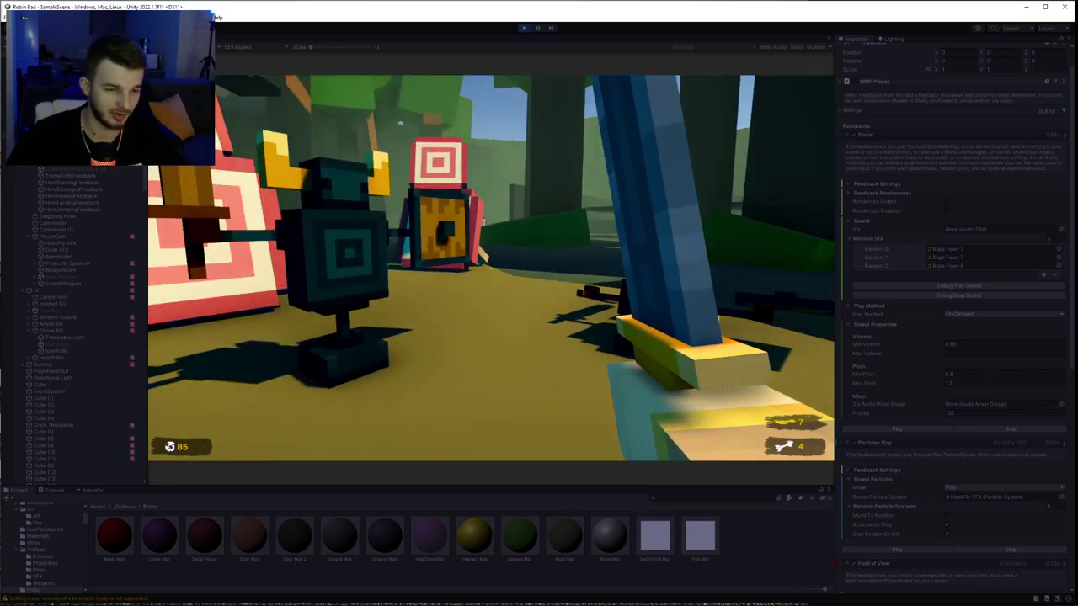
left_click(490, 268)
left_click(490, 268)
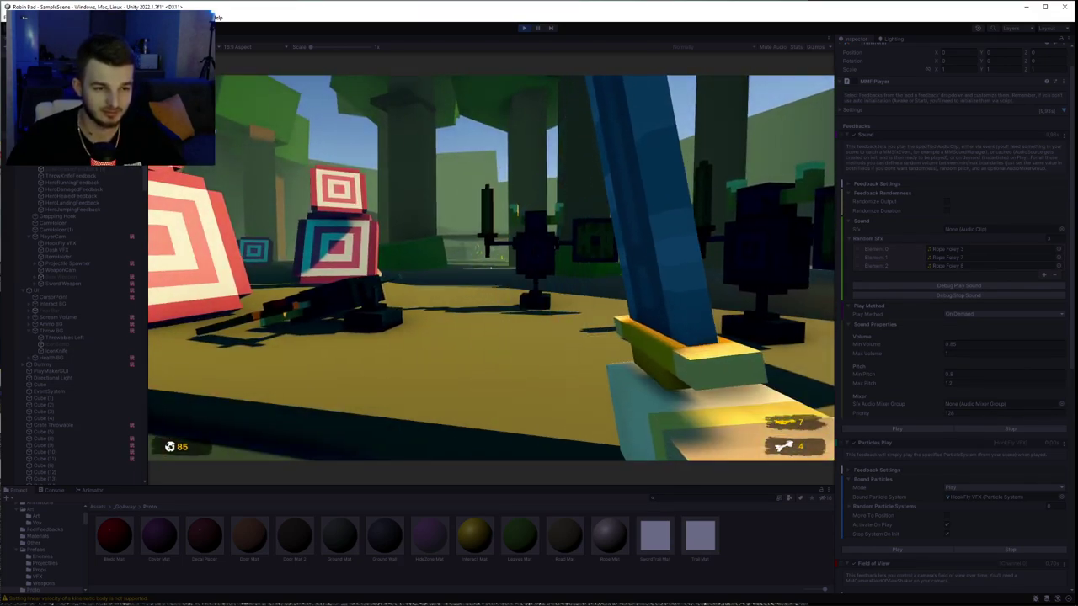
- Chain sword combos, including left, low-left and big horizontal slashes
left_click(490, 268)
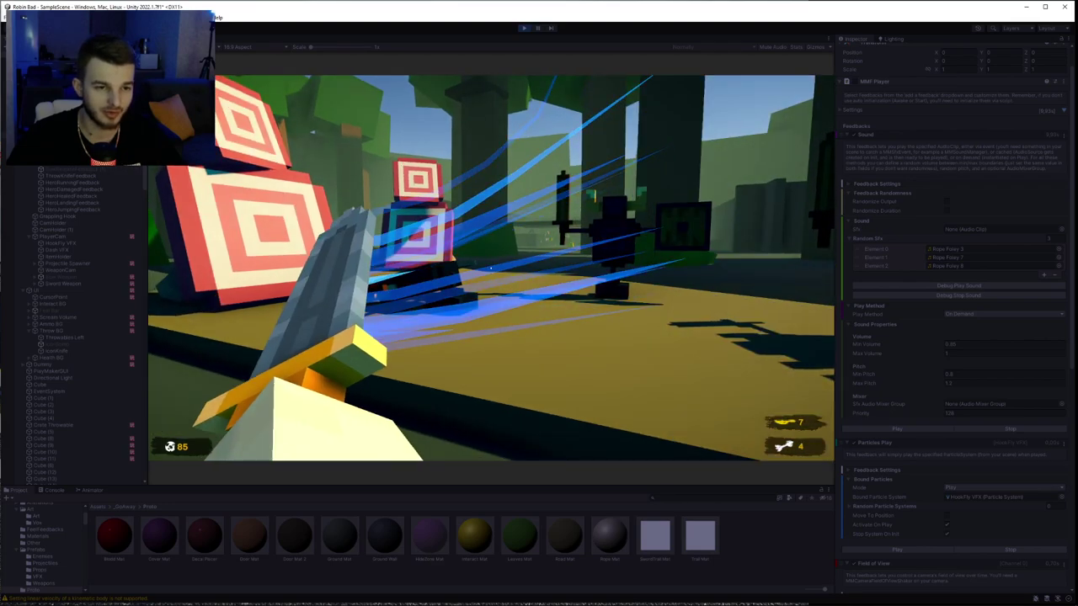
left_click(490, 267)
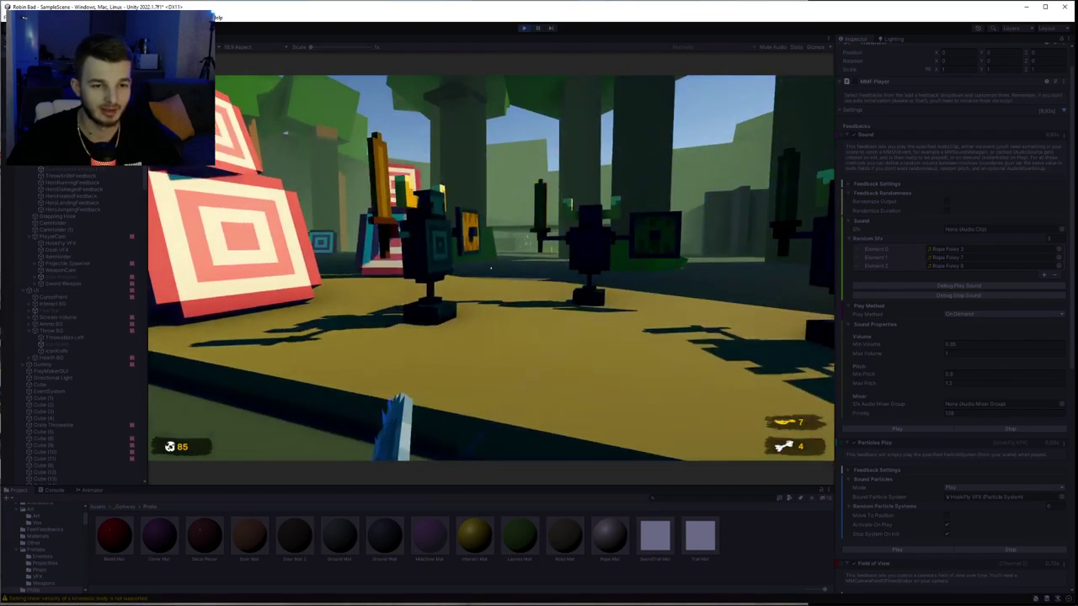
left_click(490, 267)
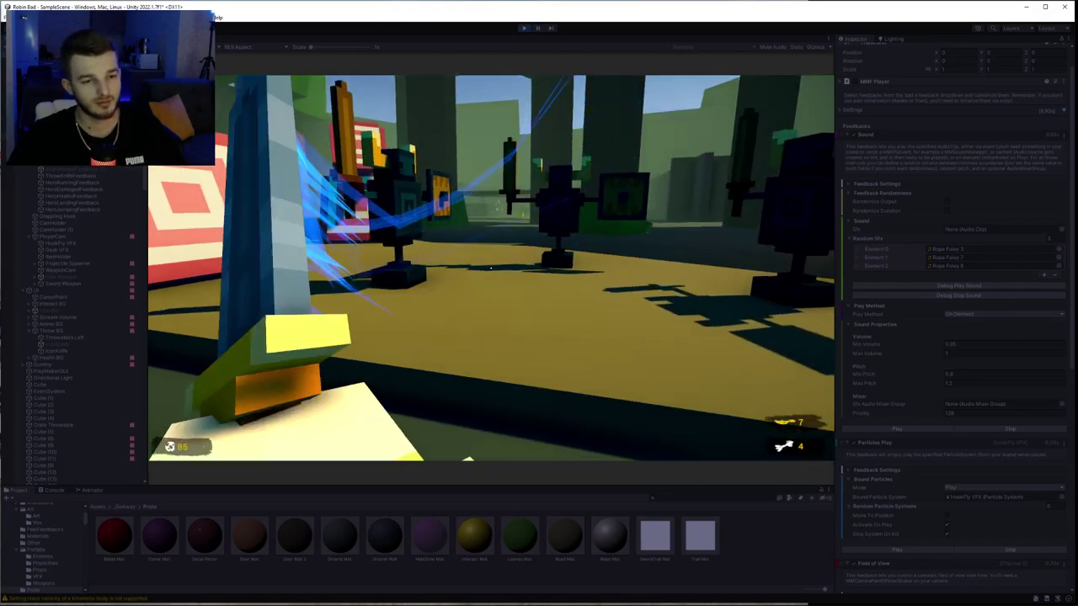
left_click(490, 267)
left_click(490, 268)
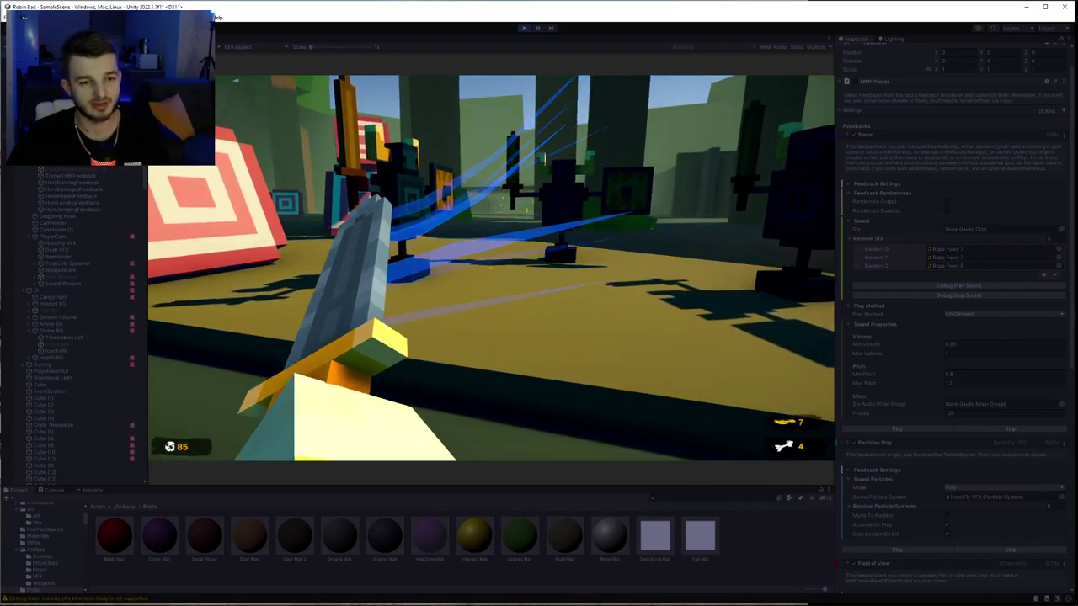
left_click(490, 267)
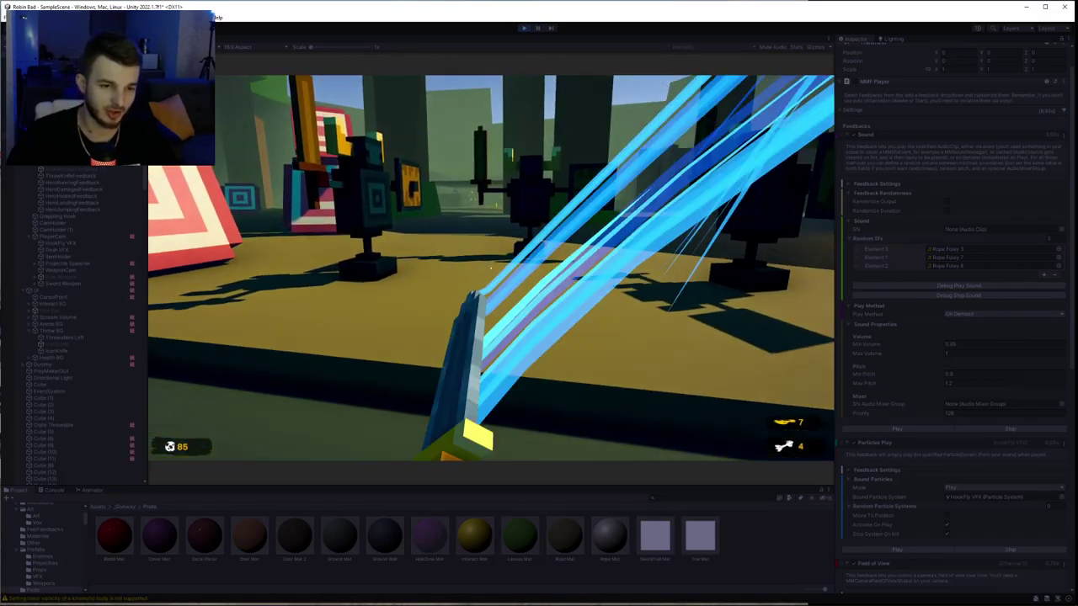
left_click(490, 267)
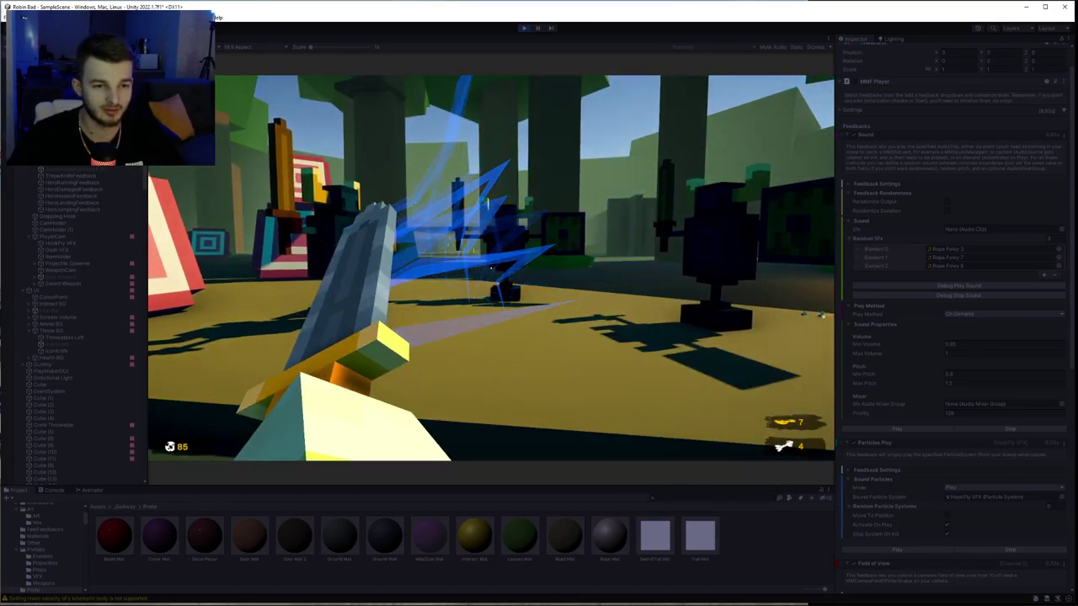
left_click(490, 267)
left_click(490, 268)
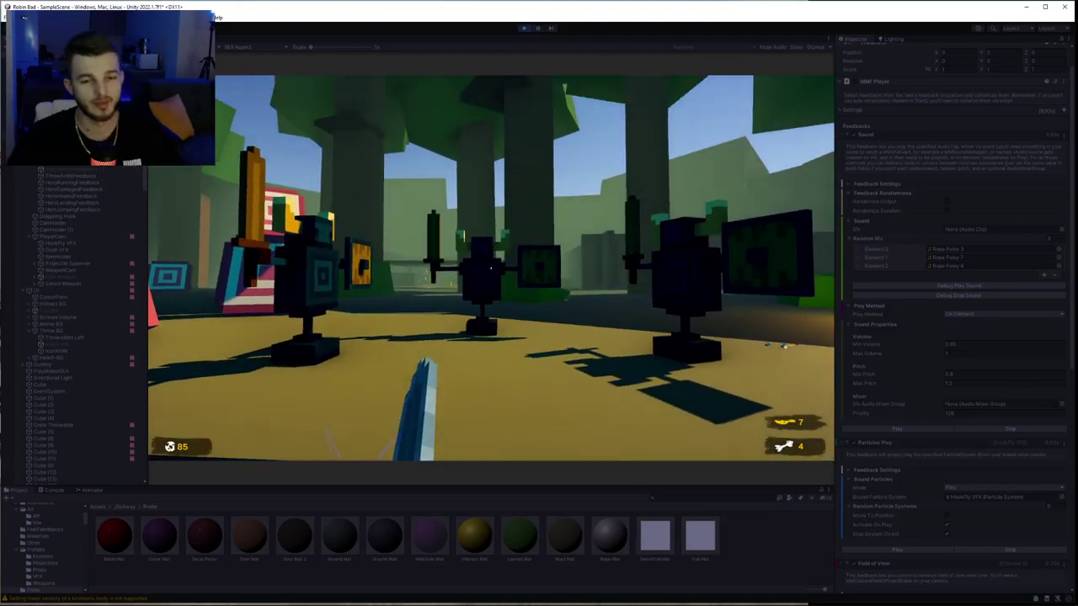
left_click(490, 267)
left_click(490, 267)
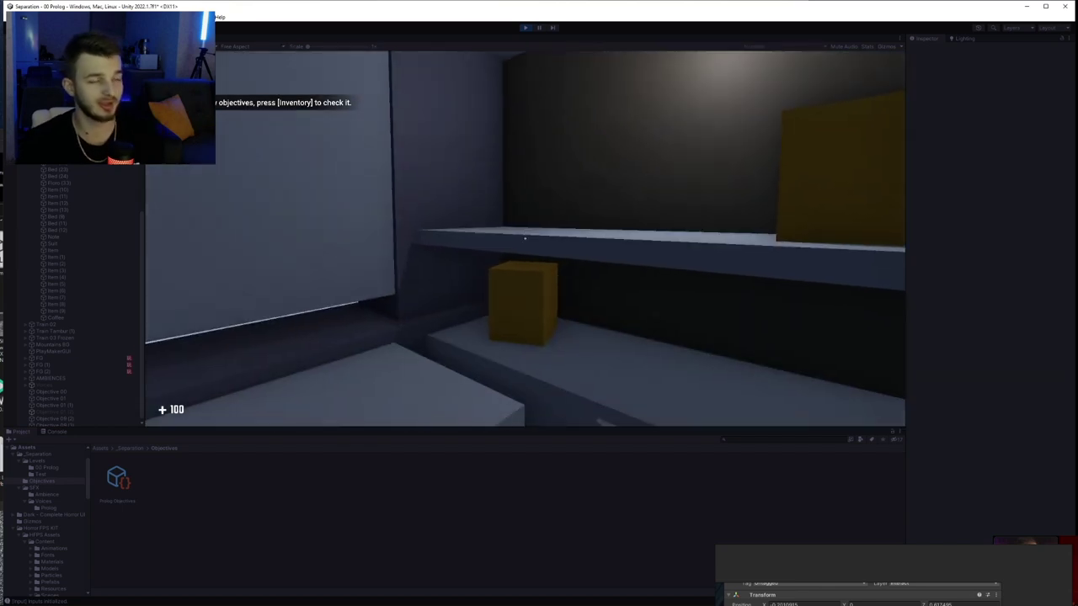
- Open the inventory with Tab, then examine the small yellow box and put it back with Q
key("Tab")
key("Tab")
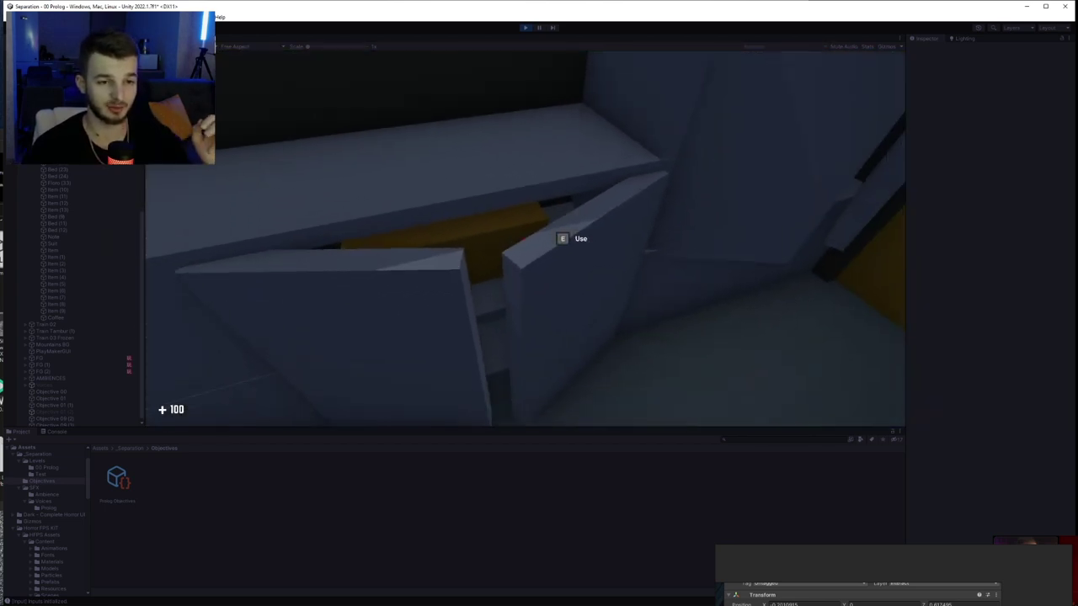
key("q")
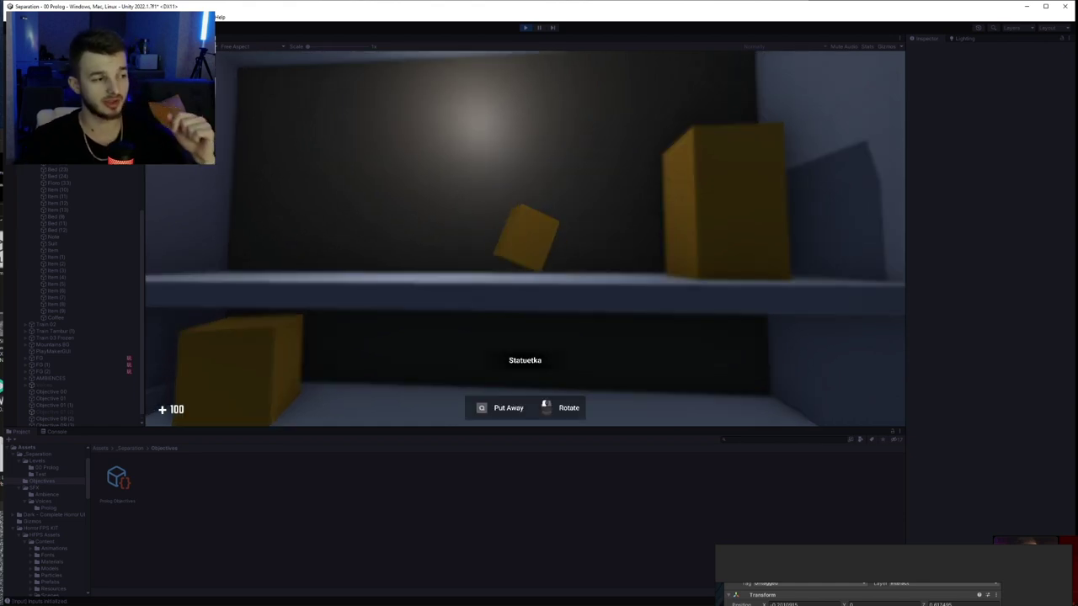
key("q")
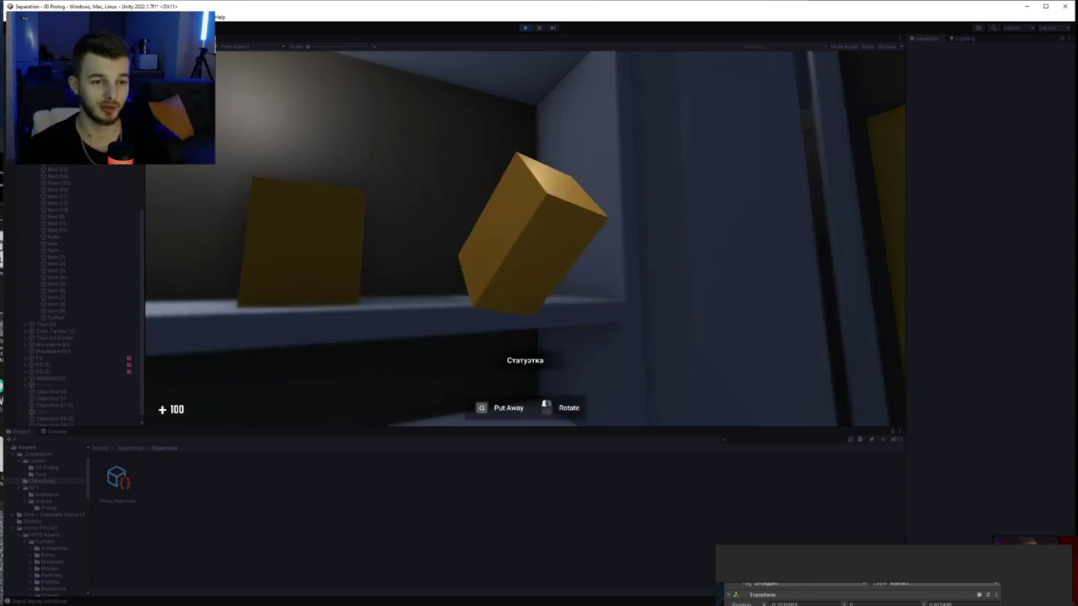
key("q")
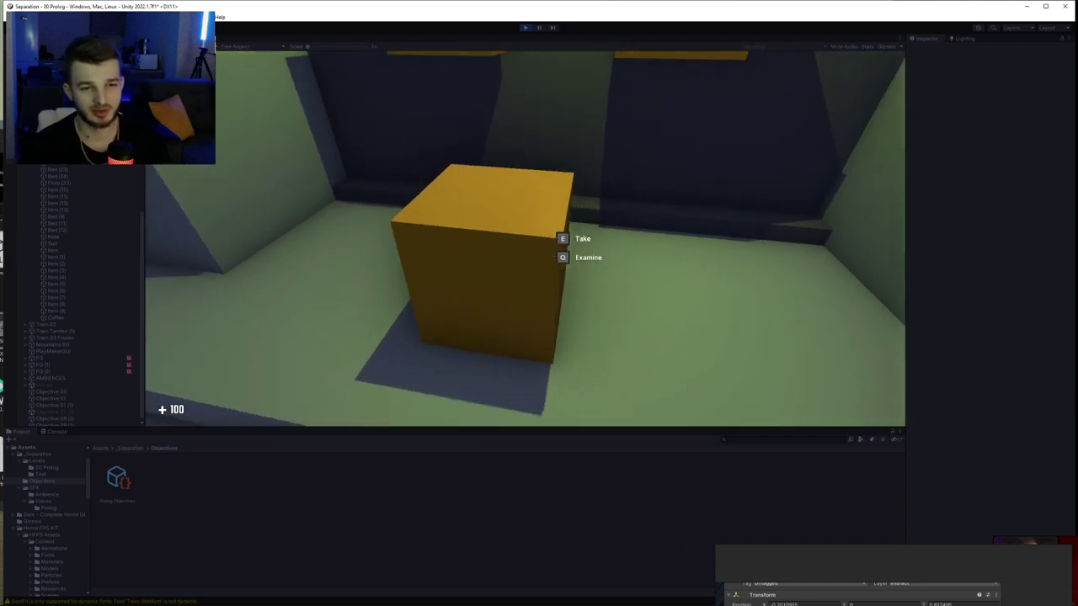
- Pick up the box in the 00 Prolog scene, then pause the game
key("q")
key("q")
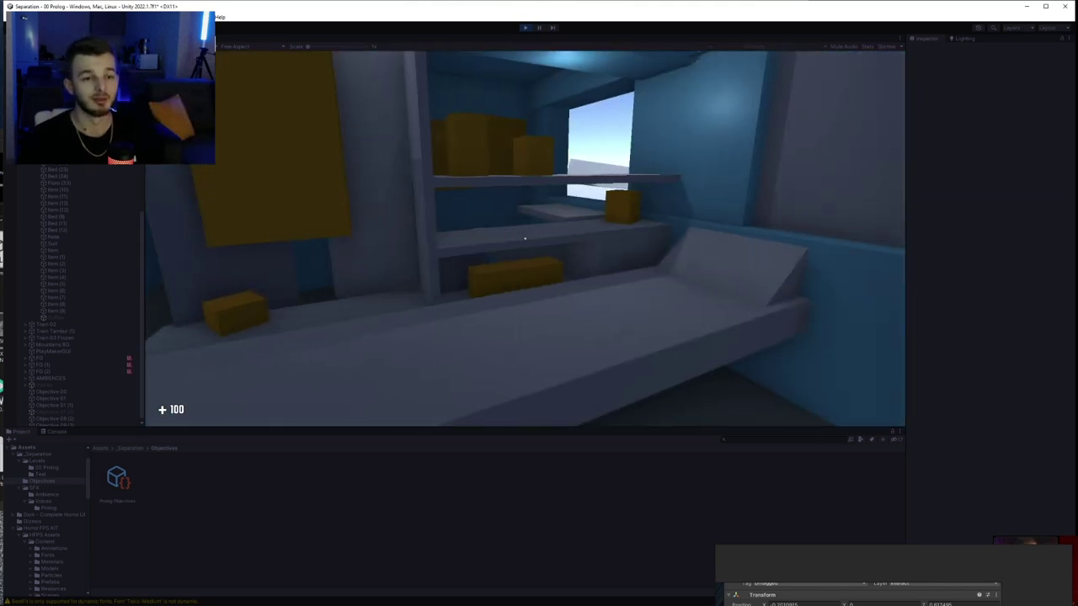
key("Escape")
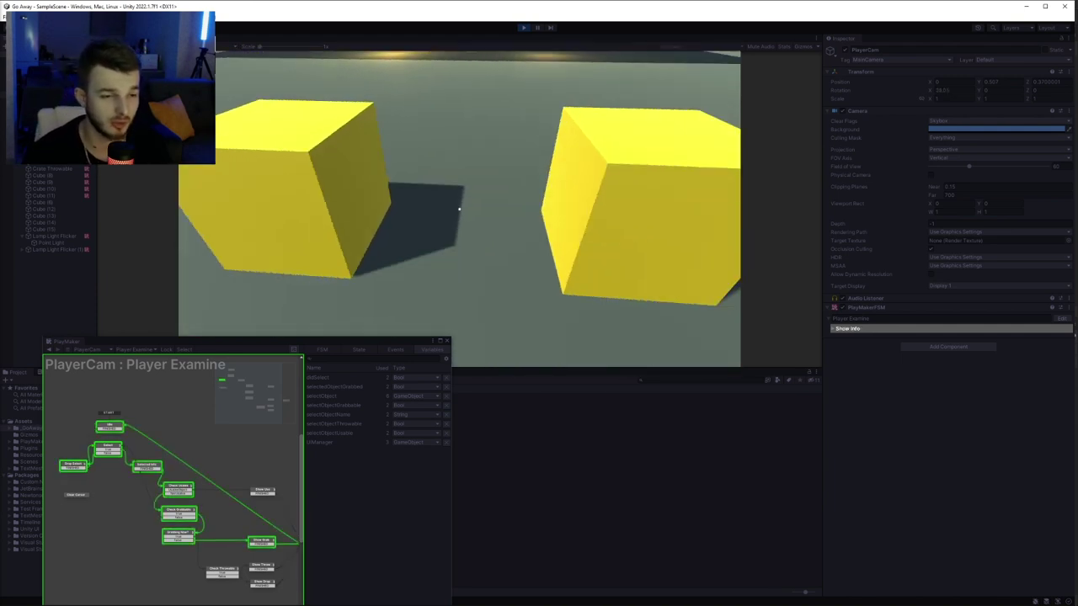
- Grab the crate to examine it, then throw it away
left_click(459, 209)
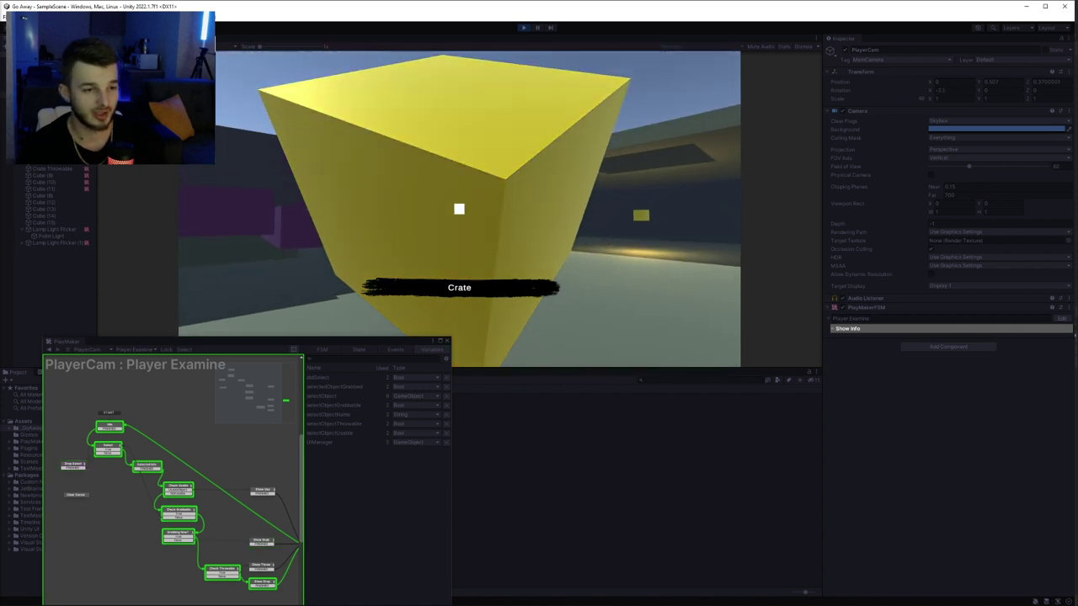
left_click(458, 209)
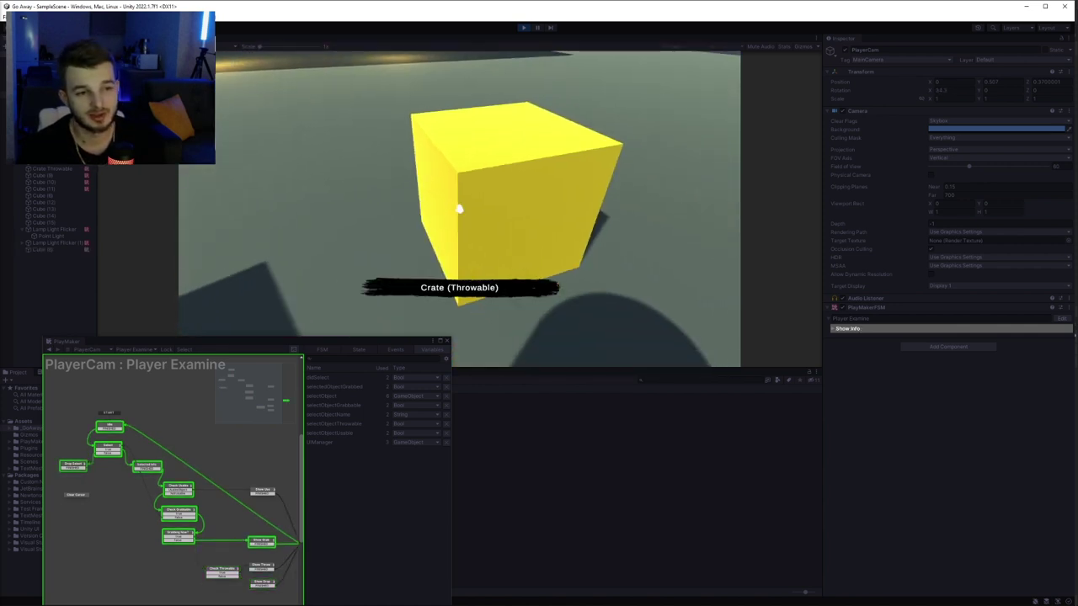
left_click(459, 209)
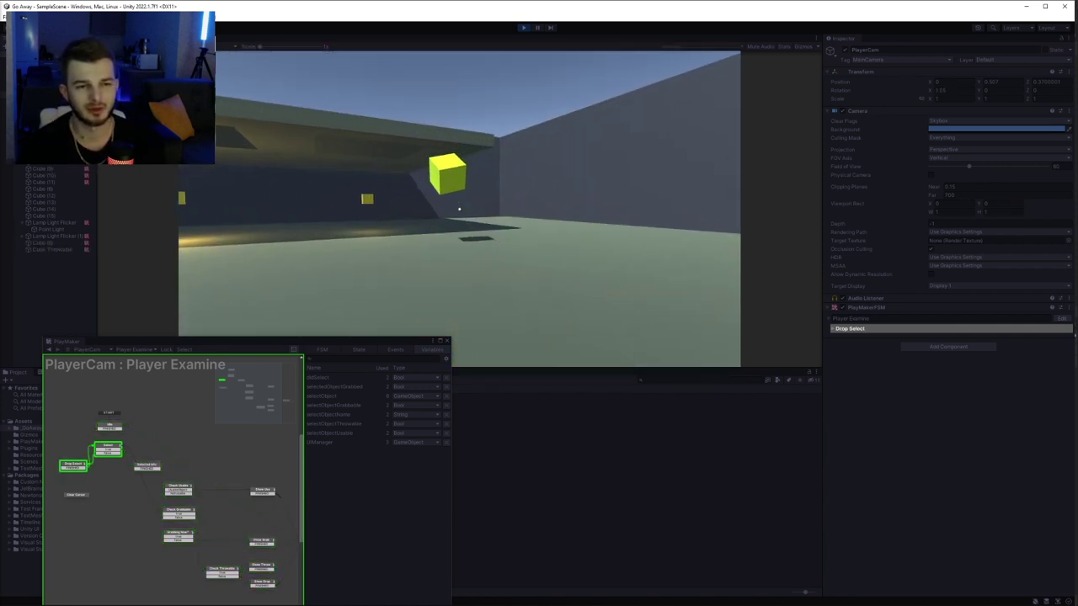
- Walk to the Vaza vase to show its label, then grab and throw the Mini Item cube
key("w")
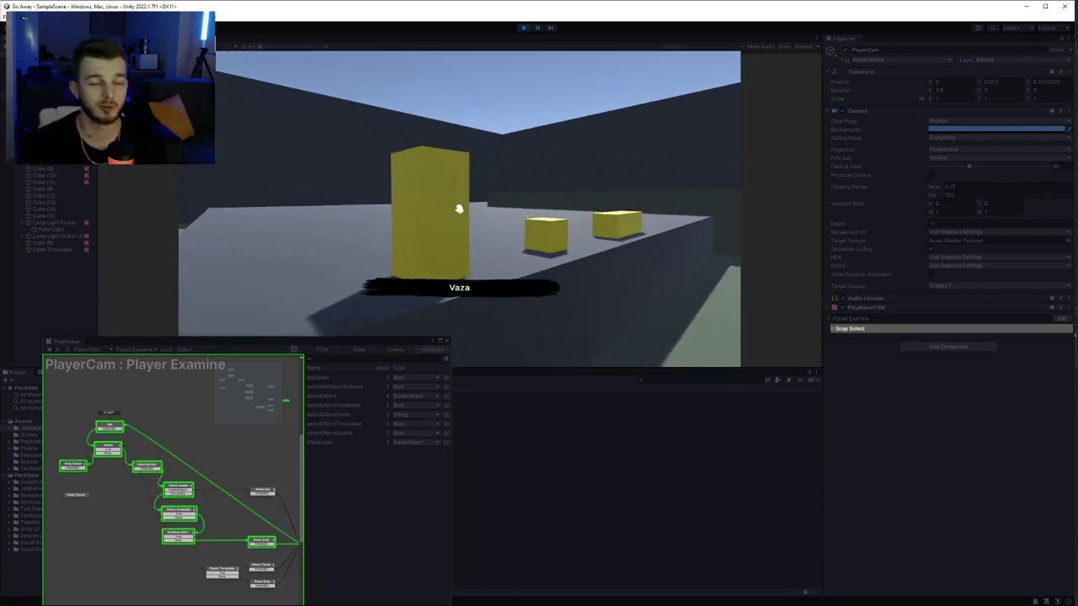
key("w")
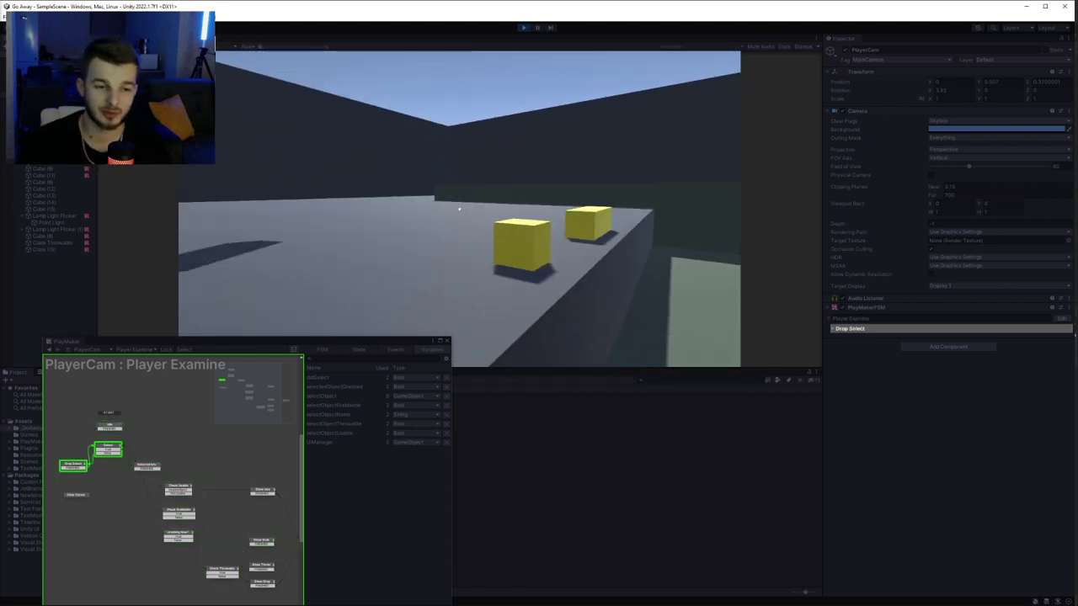
key("w")
left_click(458, 208)
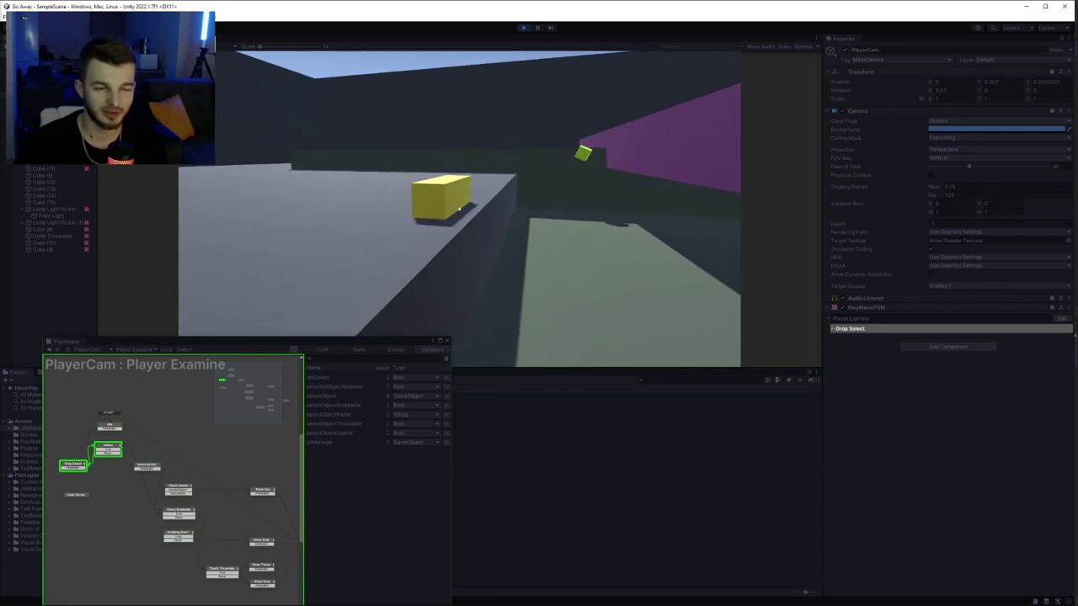
left_click(459, 208)
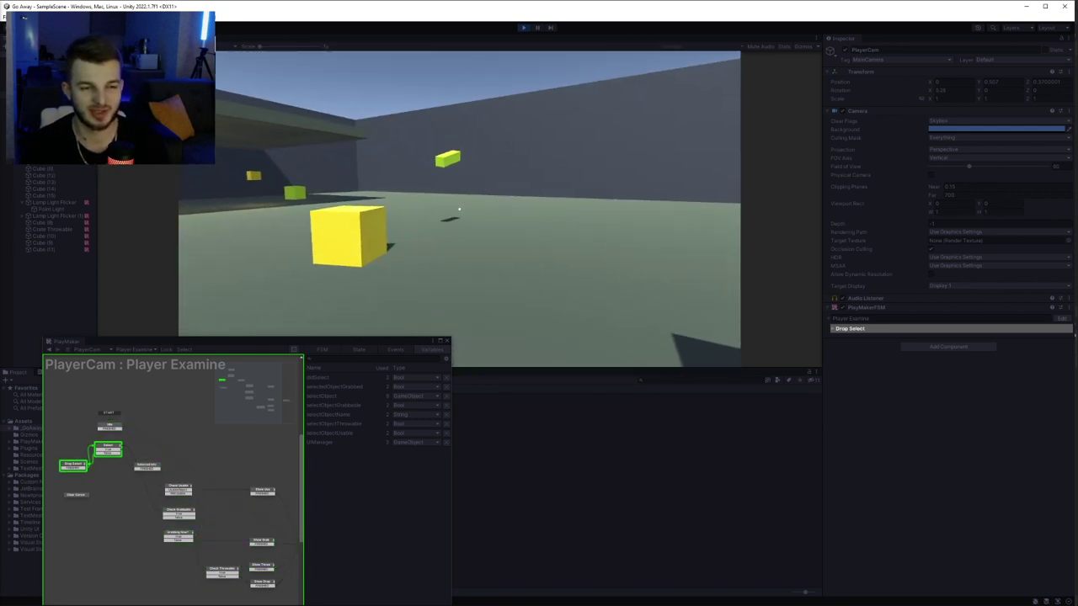
mouse_move(459, 208)
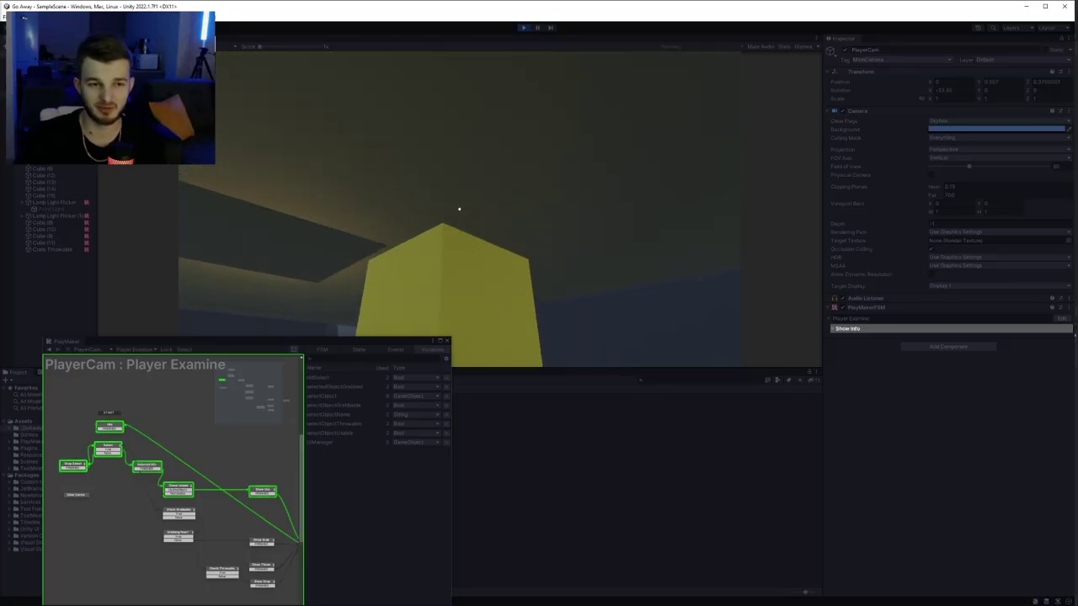
- Walk toward the lamp glow and the yellow cube, then move away so it's untargeted
key("s")
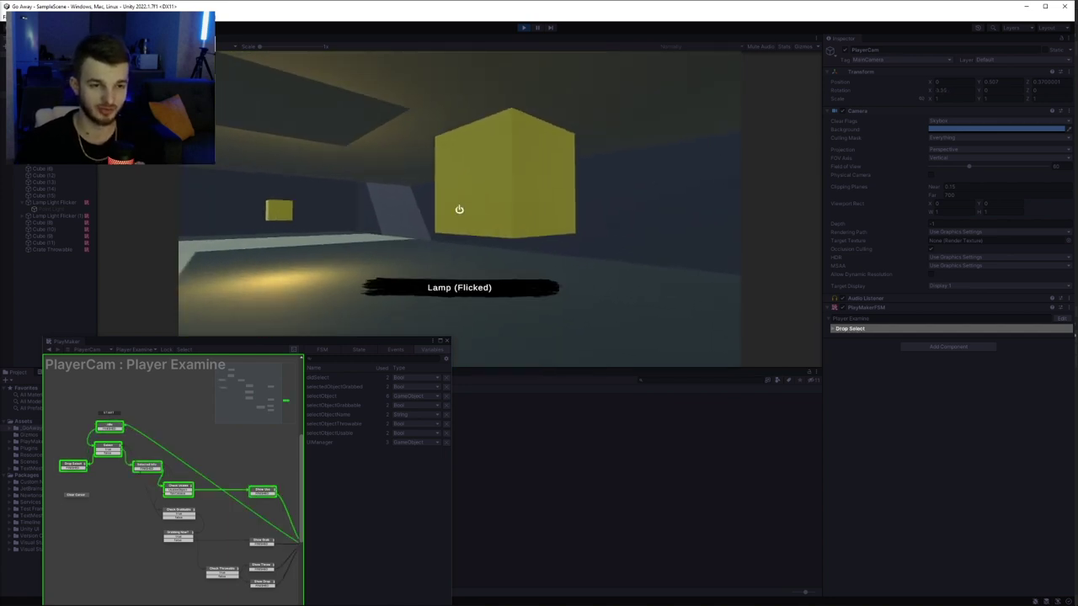
key("w")
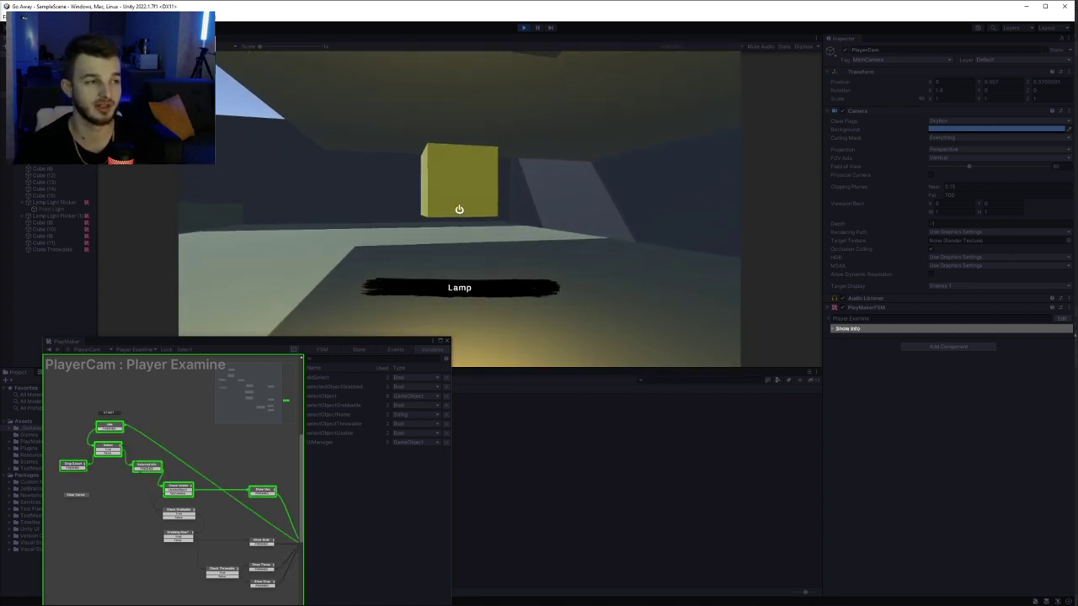
key("w")
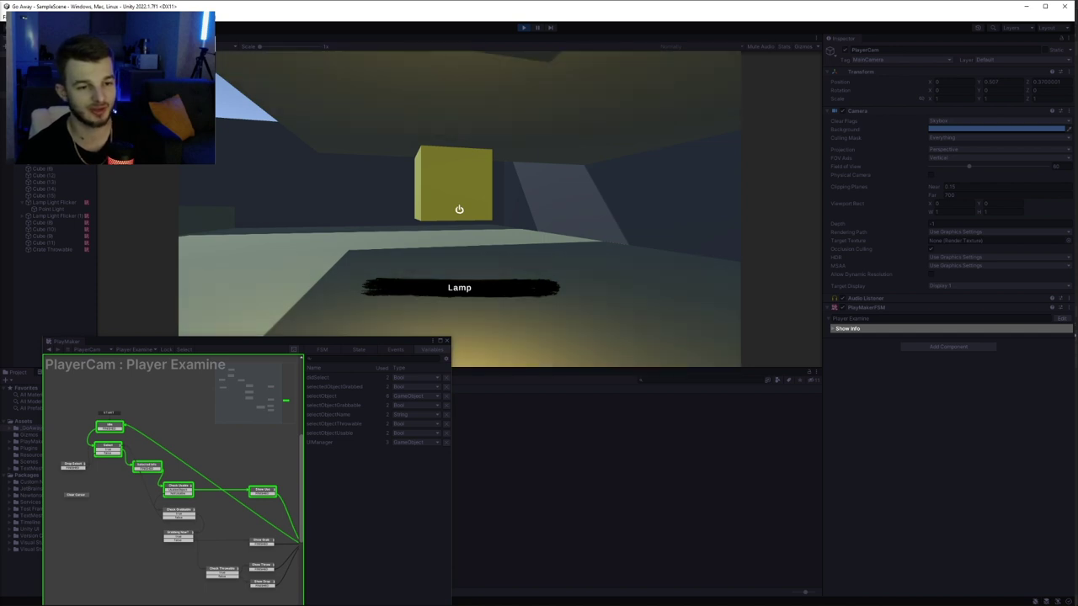
key("e")
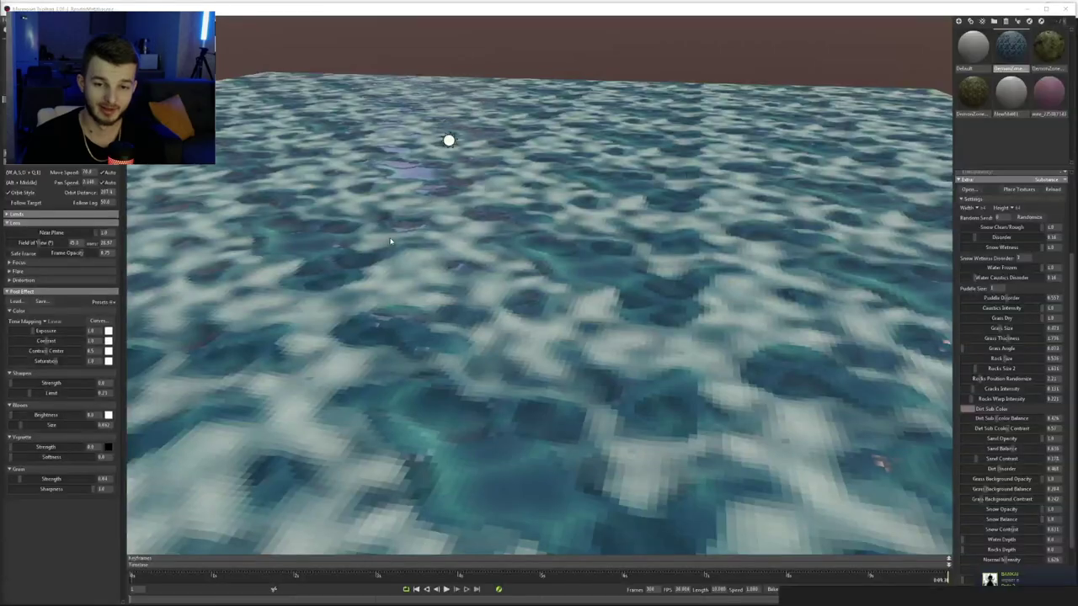
- Lower Snow Wetness, make the snow cleaner, raise Disorder to about 0.263, and unfreeze the water green
left_click_drag(1039, 248, 943, 252)
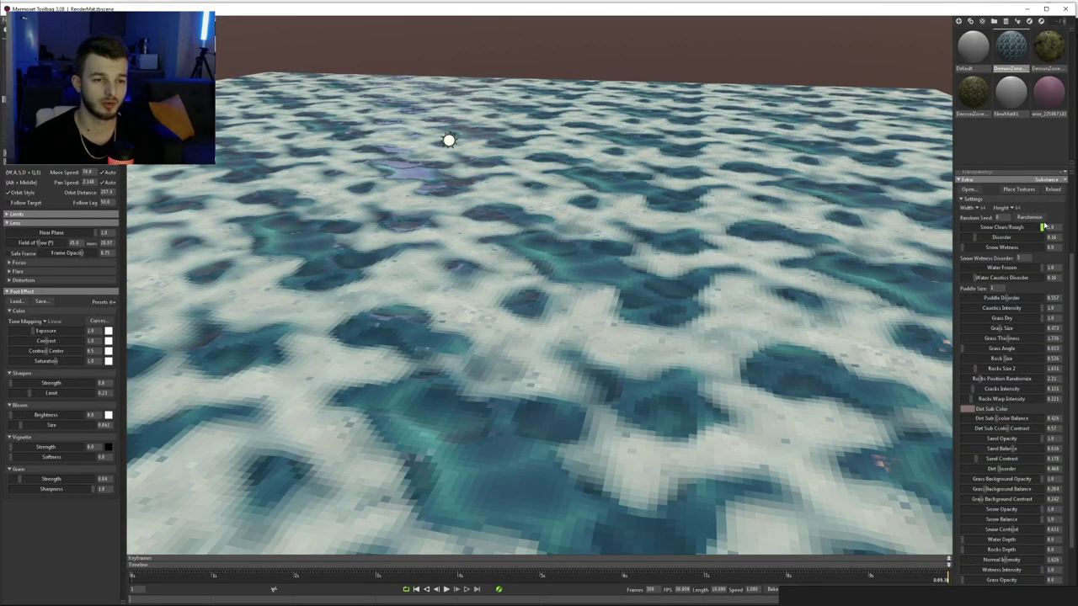
left_click_drag(1044, 227, 903, 231)
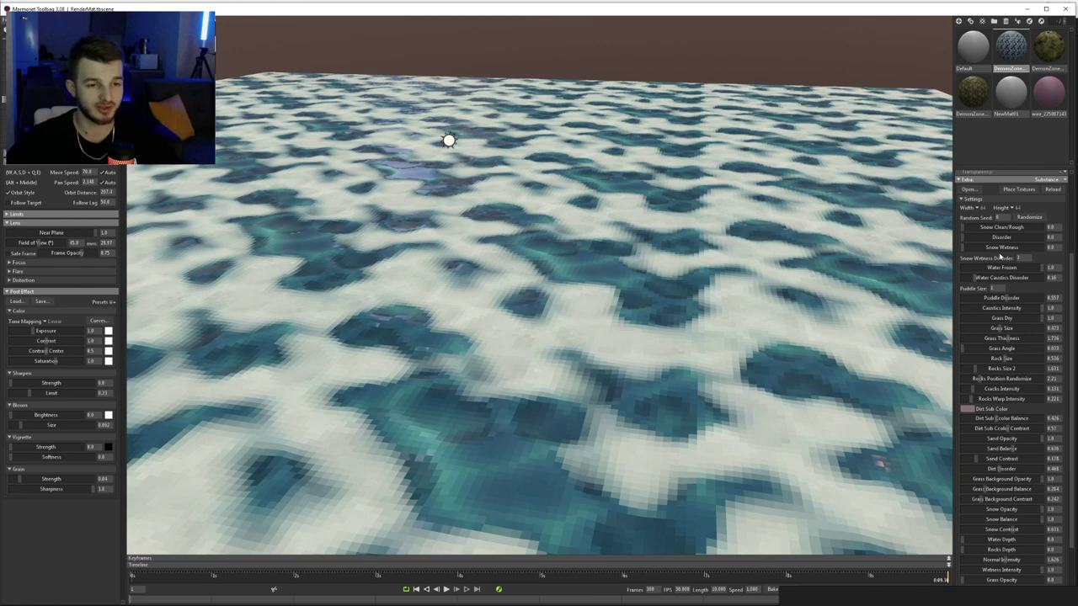
mouse_move(971, 239)
left_mouse_down()
mouse_move(1002, 237)
mouse_move(962, 249)
left_mouse_up()
left_click_drag(1024, 266, 926, 266)
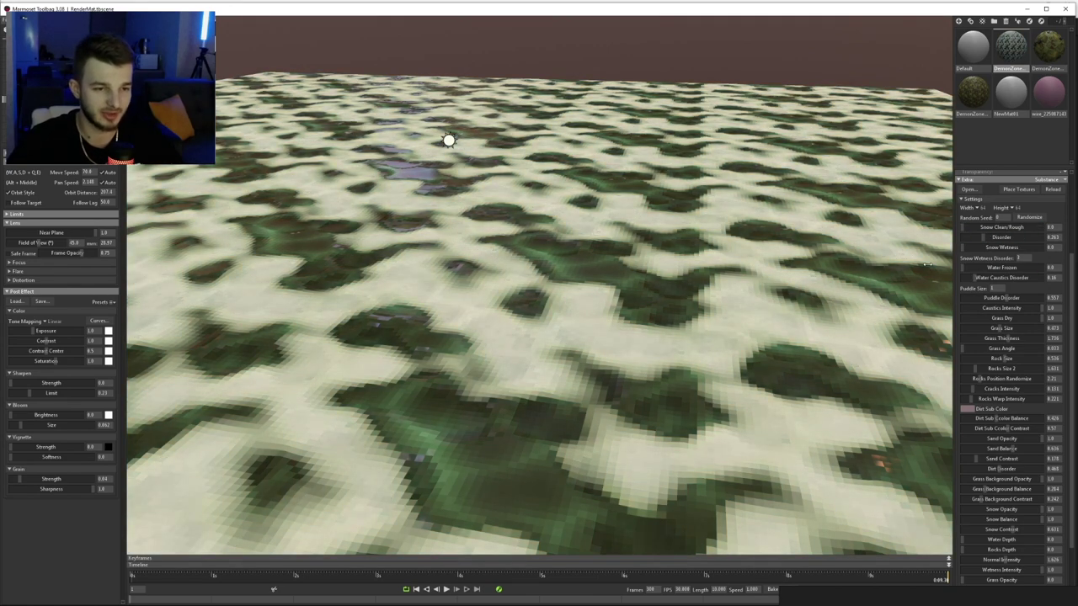
mouse_move(992, 265)
left_mouse_down()
mouse_move(1012, 268)
mouse_move(968, 268)
left_mouse_up()
- Tune Puddle Disorder and Puddle Size so the snow patches return instead of puddles
left_click_drag(1010, 298, 1041, 308)
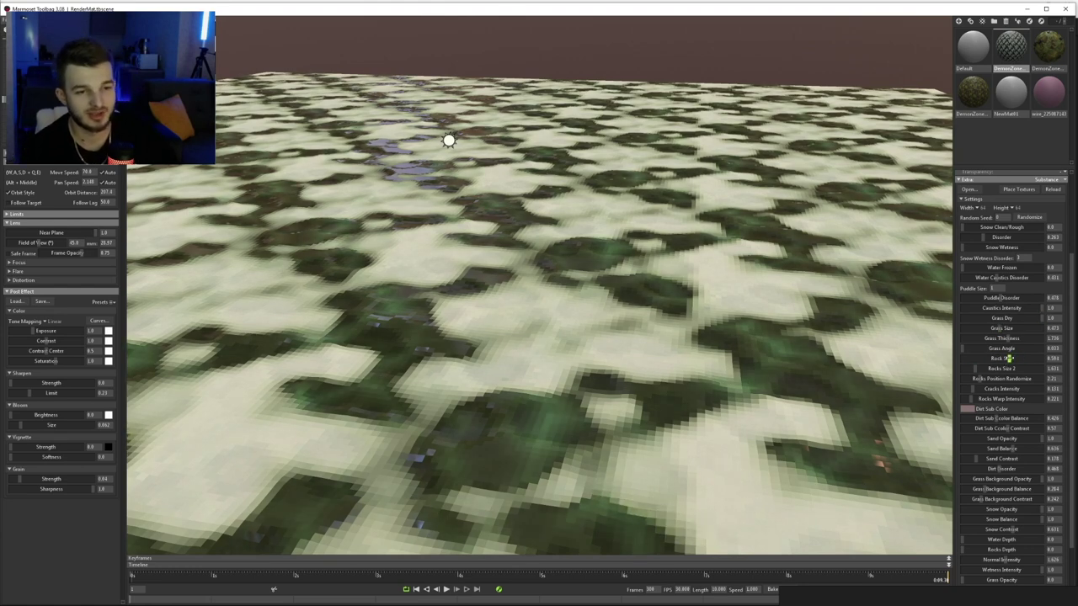
left_click(991, 289)
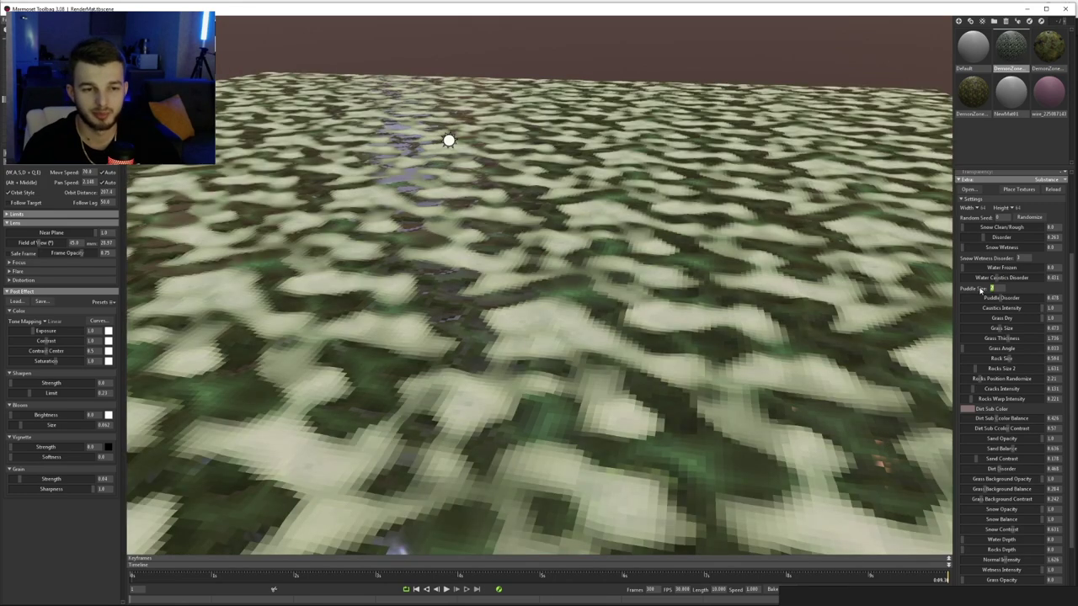
left_click(981, 290)
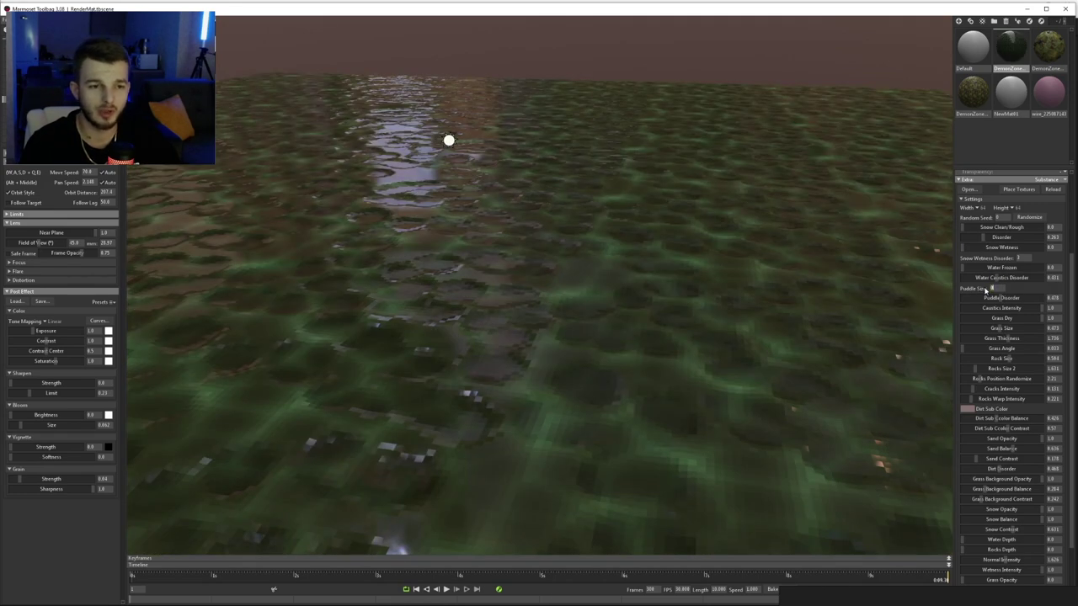
left_click(984, 302)
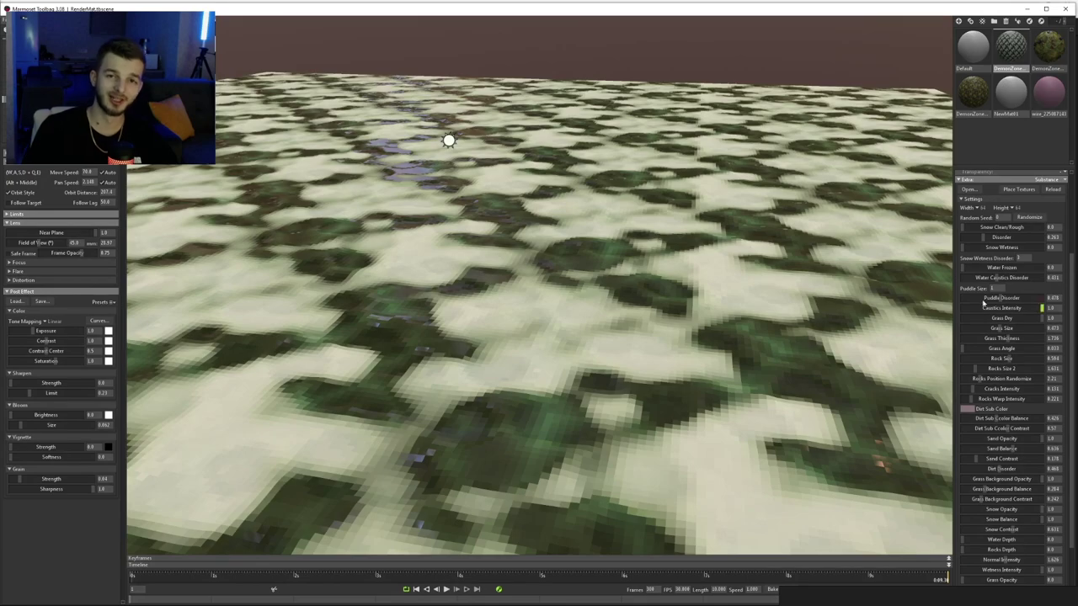
scroll(1010, 327, "down", 2)
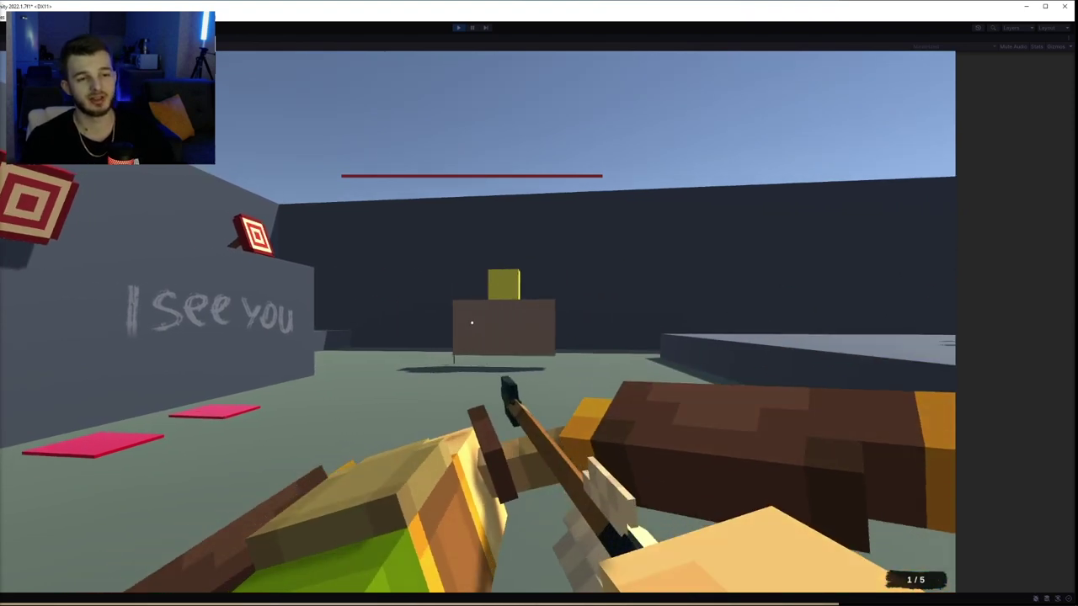
- Fire all crossbow bolts into the box and wall targets, then pick one arrow up
left_click(474, 327)
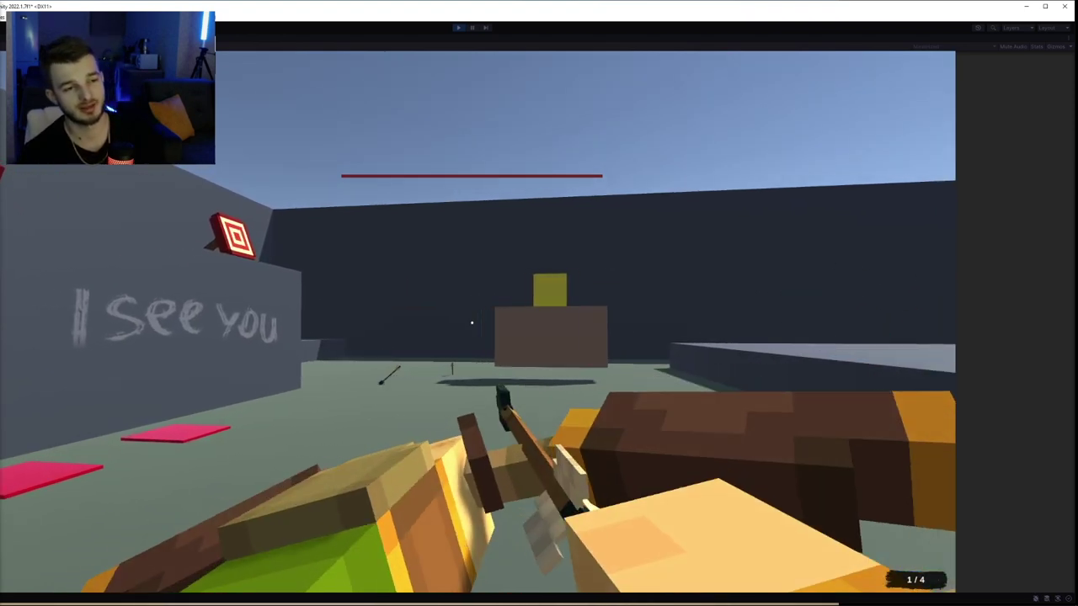
left_click(471, 323)
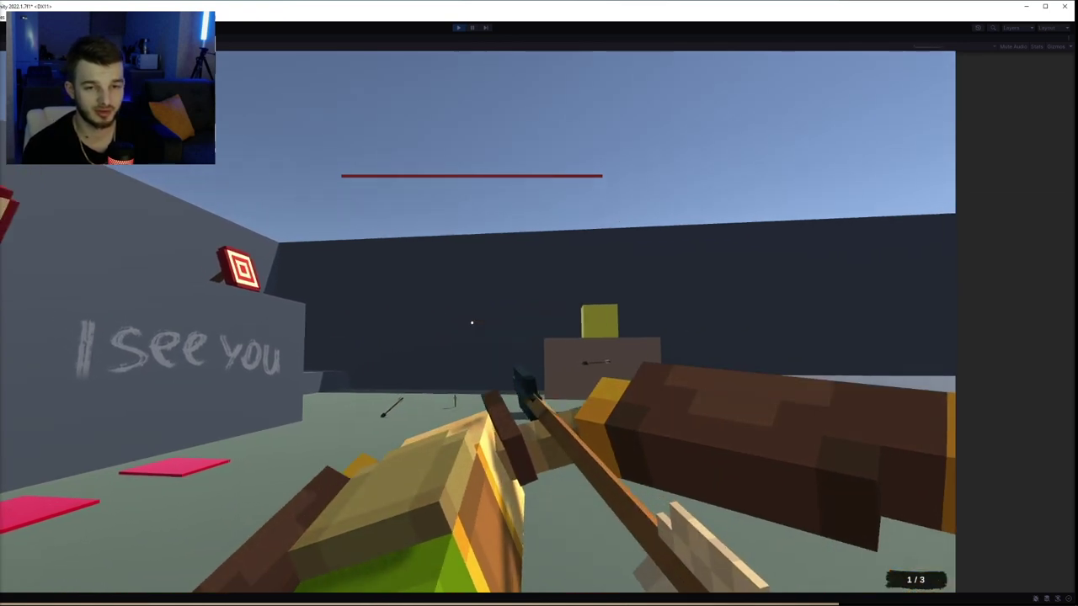
left_click(472, 323)
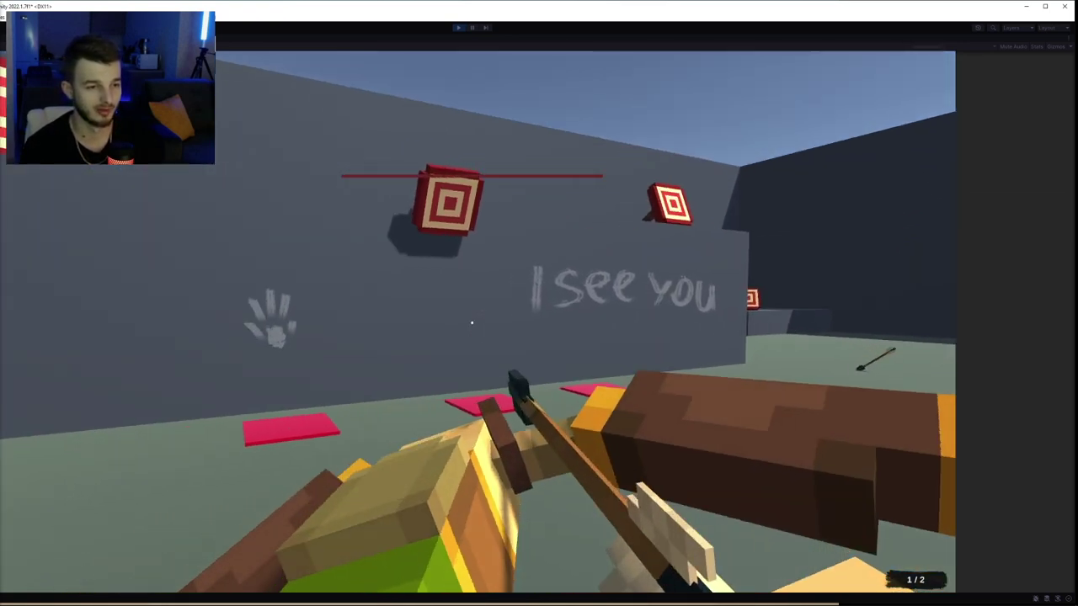
left_click(471, 323)
left_click(471, 322)
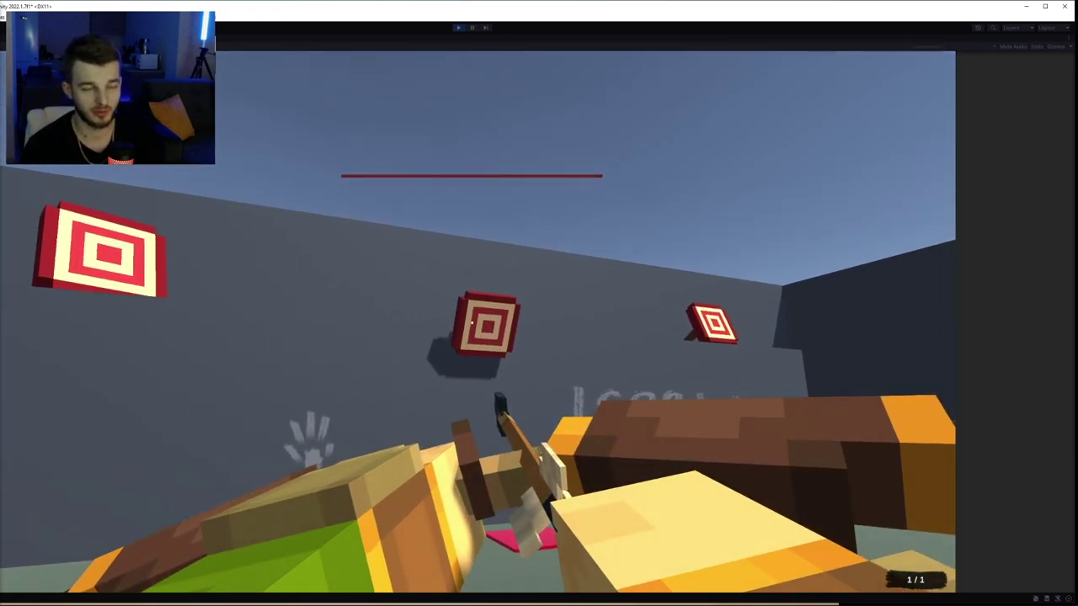
left_click(471, 323)
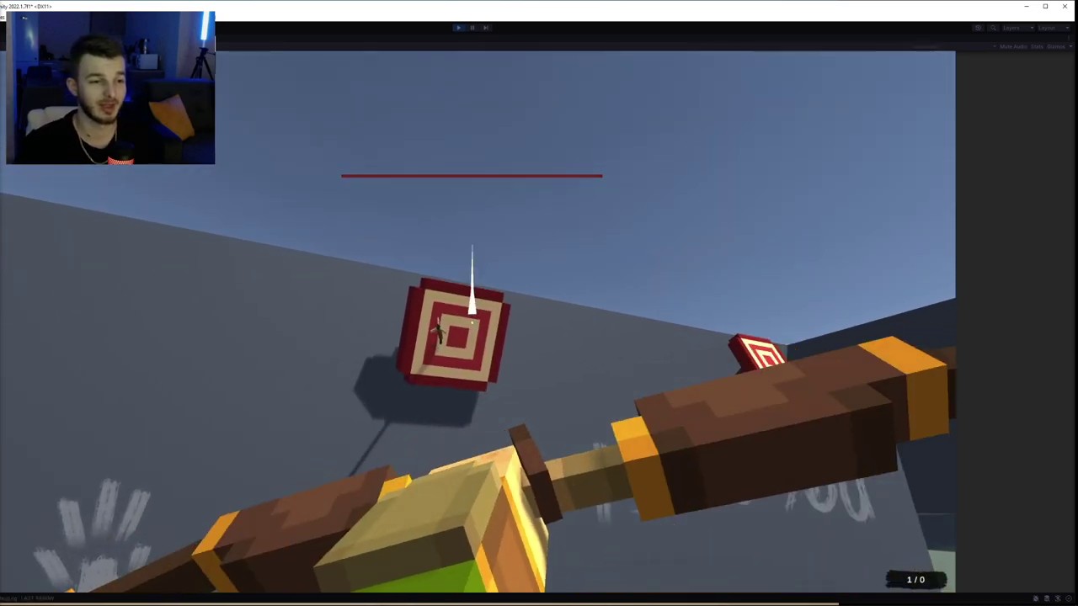
key("e")
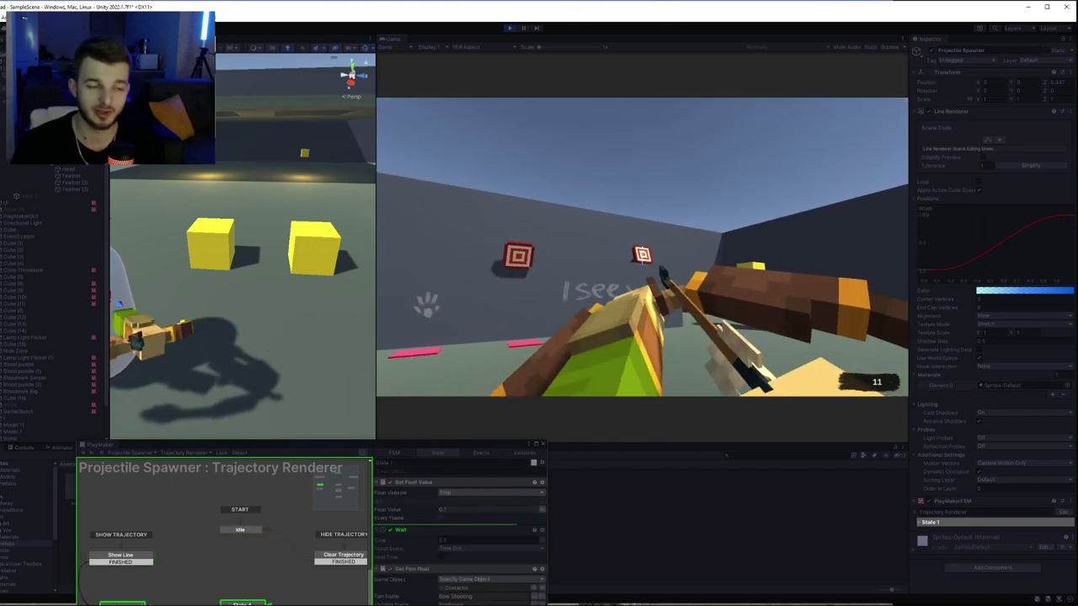
- Shoot arrows at the targets and back wall, then pick up the arrow stuck in the wall
left_click(642, 247)
left_click(642, 247)
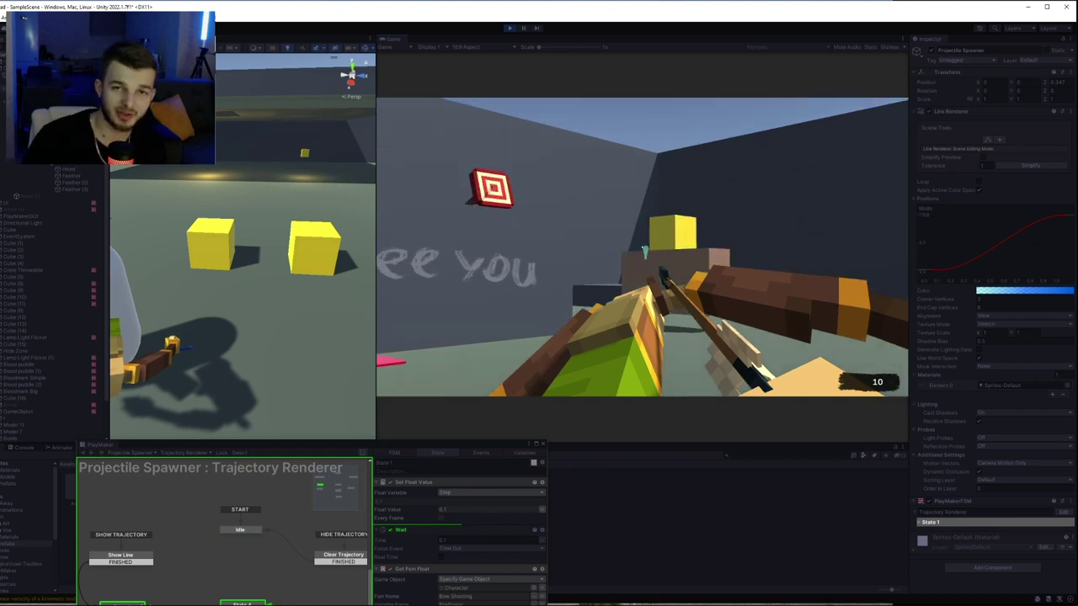
left_click(641, 252)
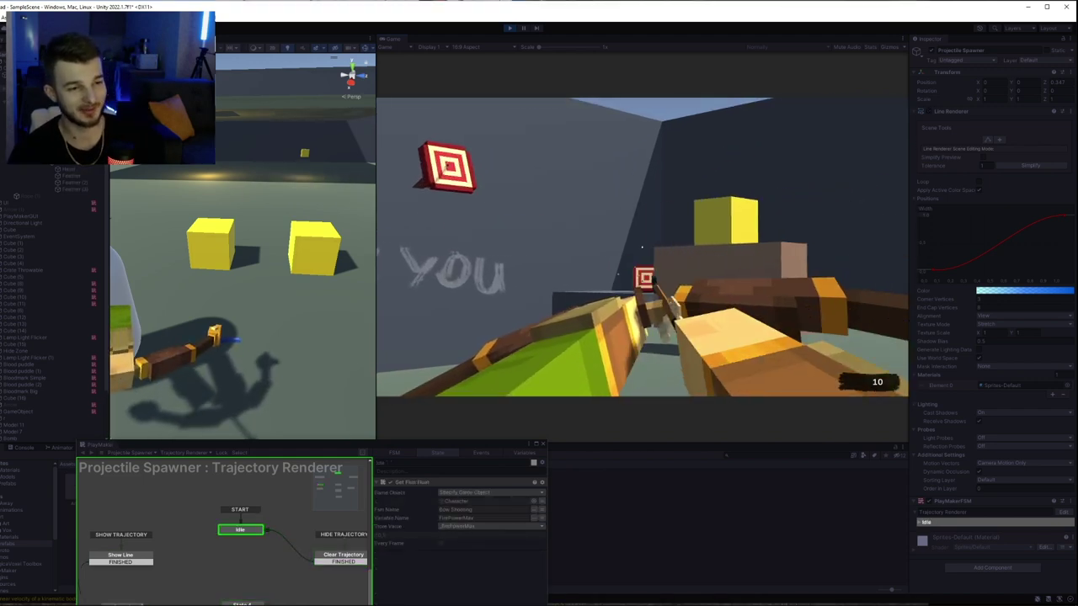
left_click(641, 247)
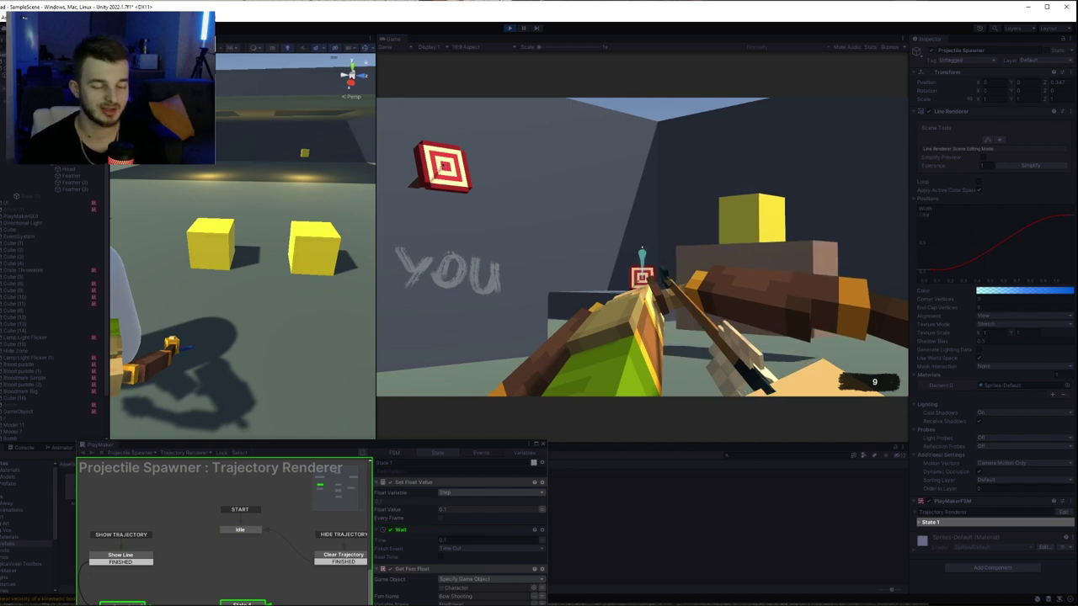
left_click(641, 252)
left_click(641, 253)
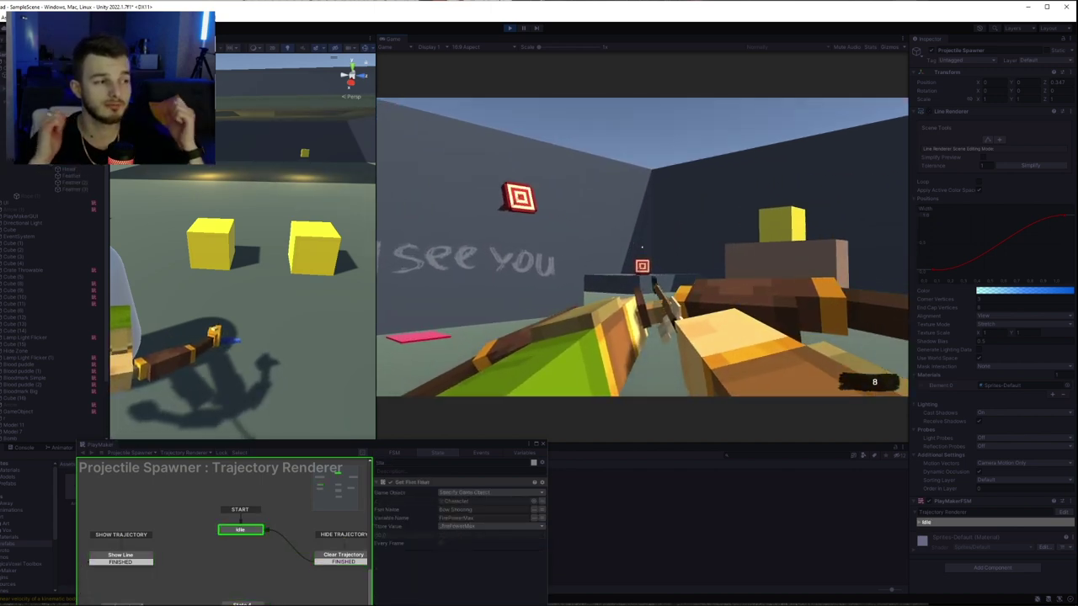
left_click(642, 251)
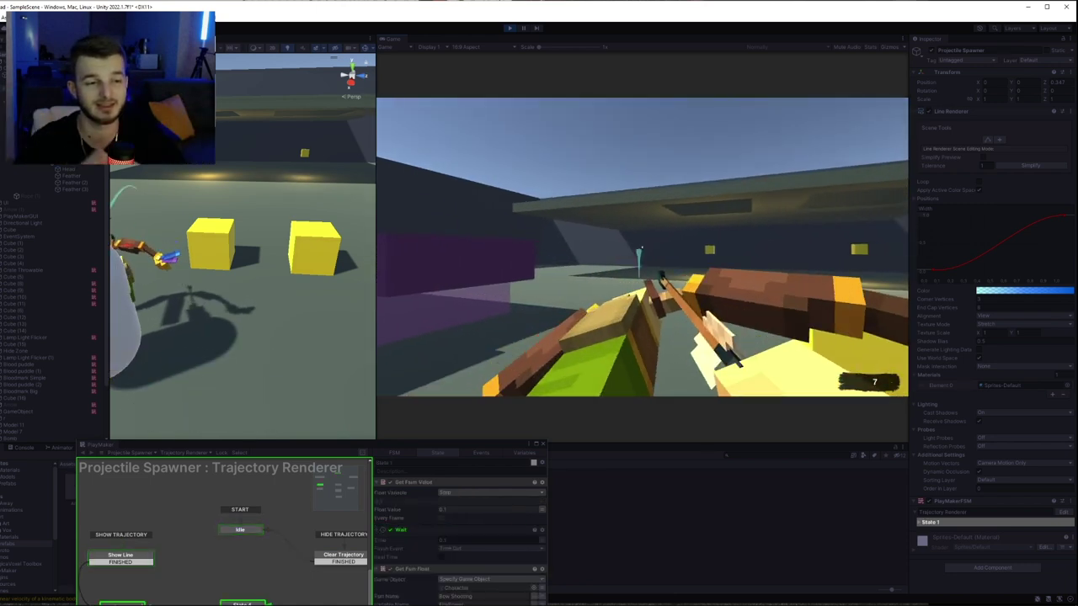
left_click(641, 251)
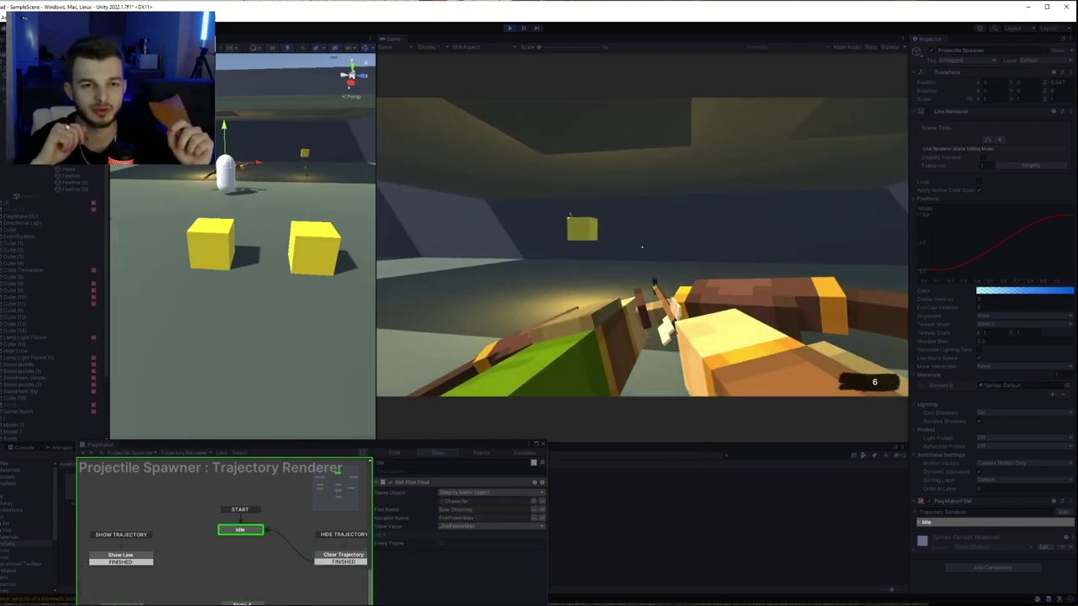
key("e")
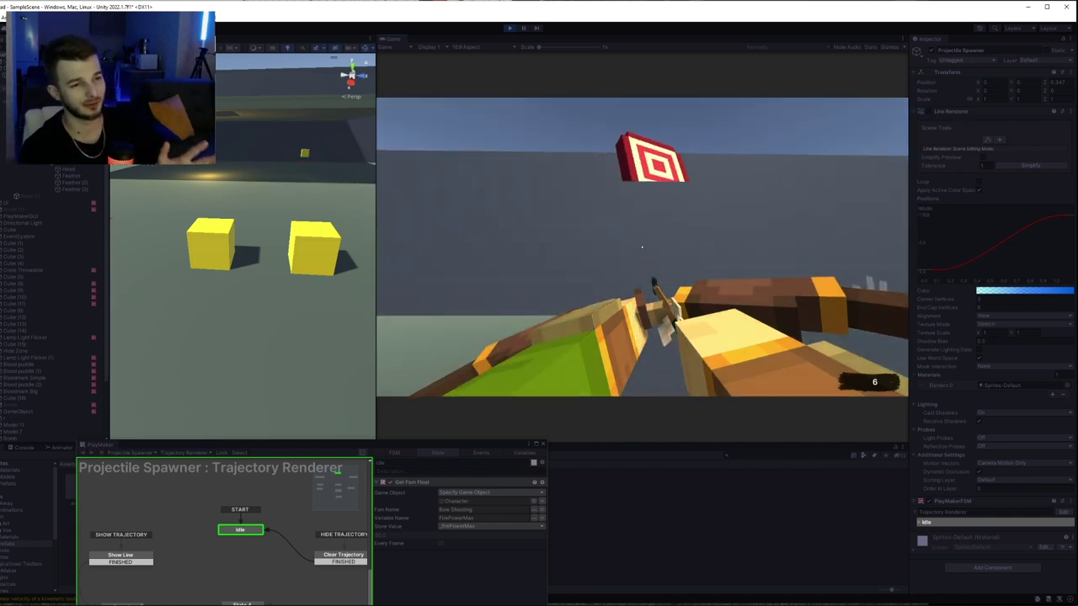
- Draw the bow to show the trajectory line and shoot the remaining arrows until none are left
left_click(642, 247)
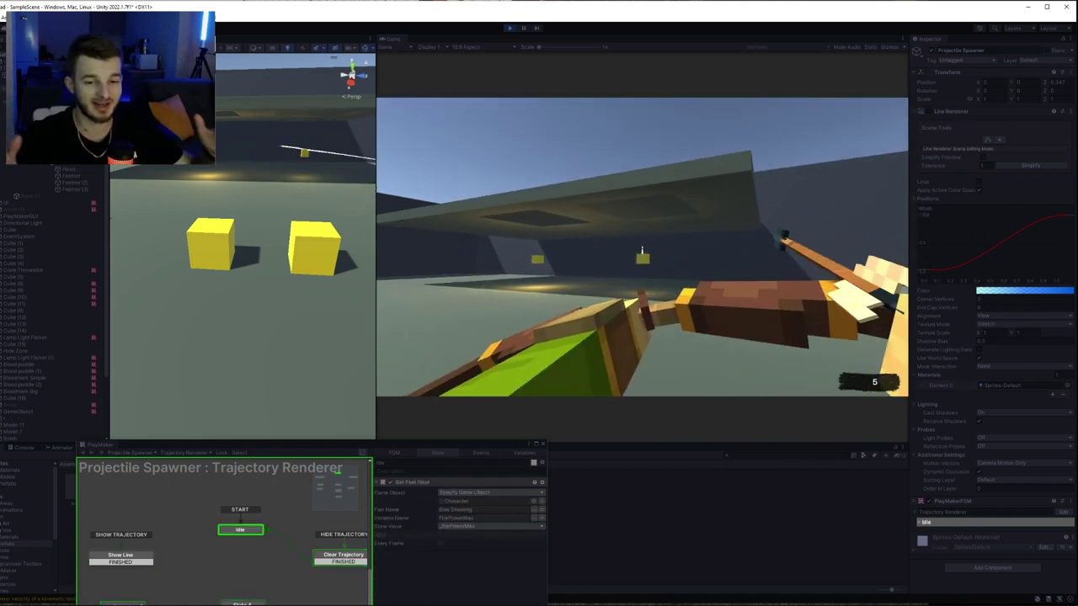
left_click(641, 253)
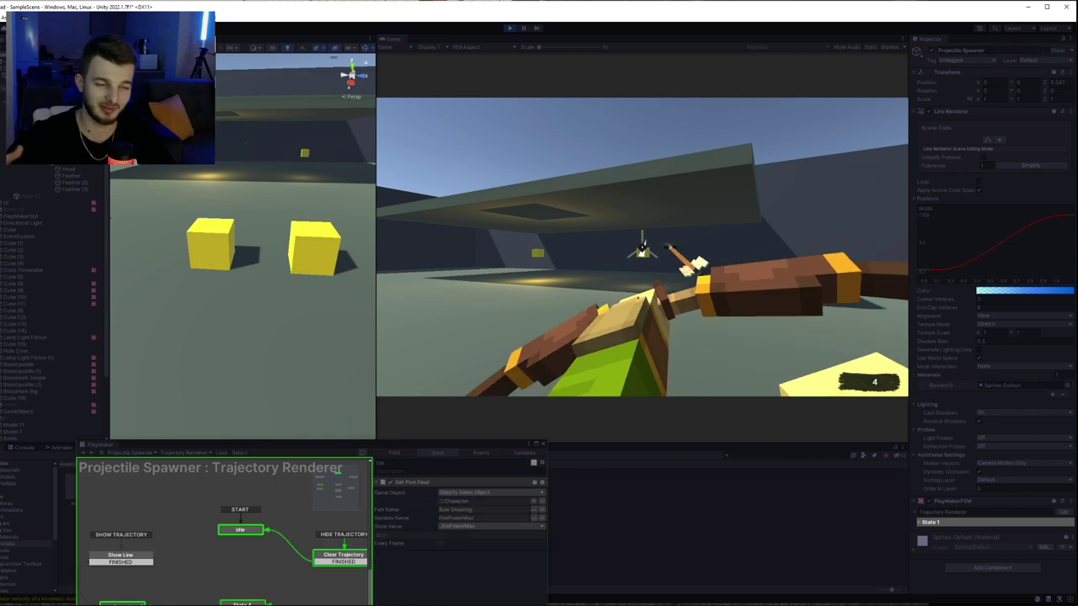
left_click(642, 253)
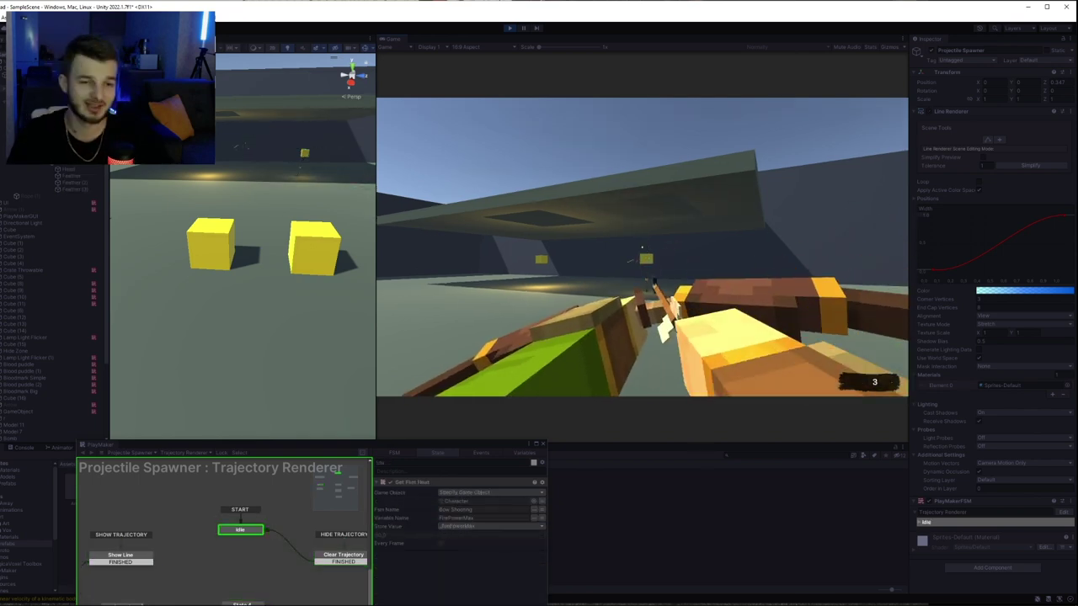
left_click(641, 252)
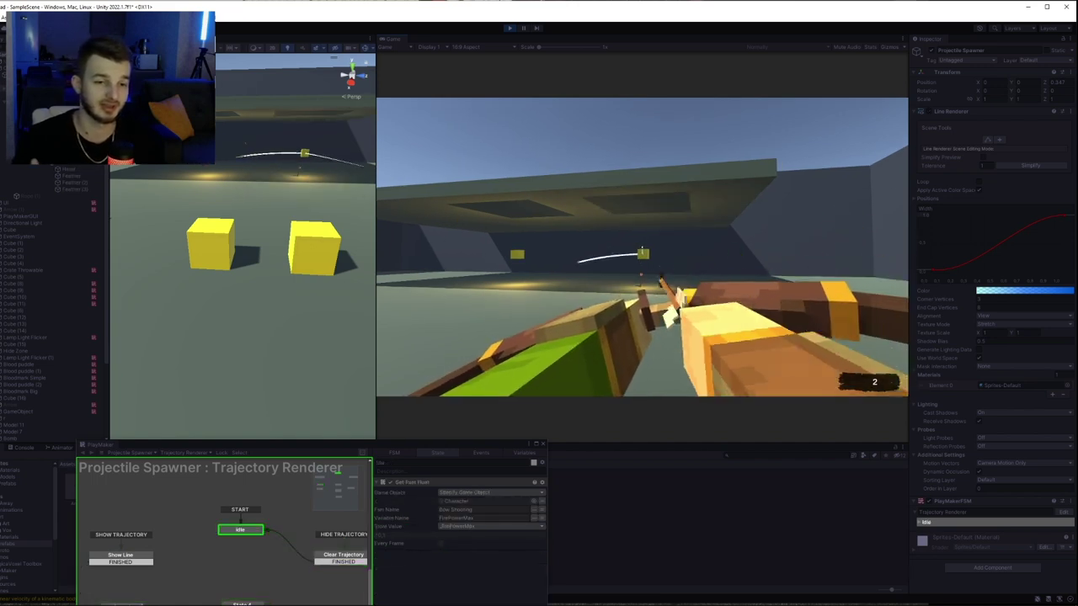
left_click(641, 253)
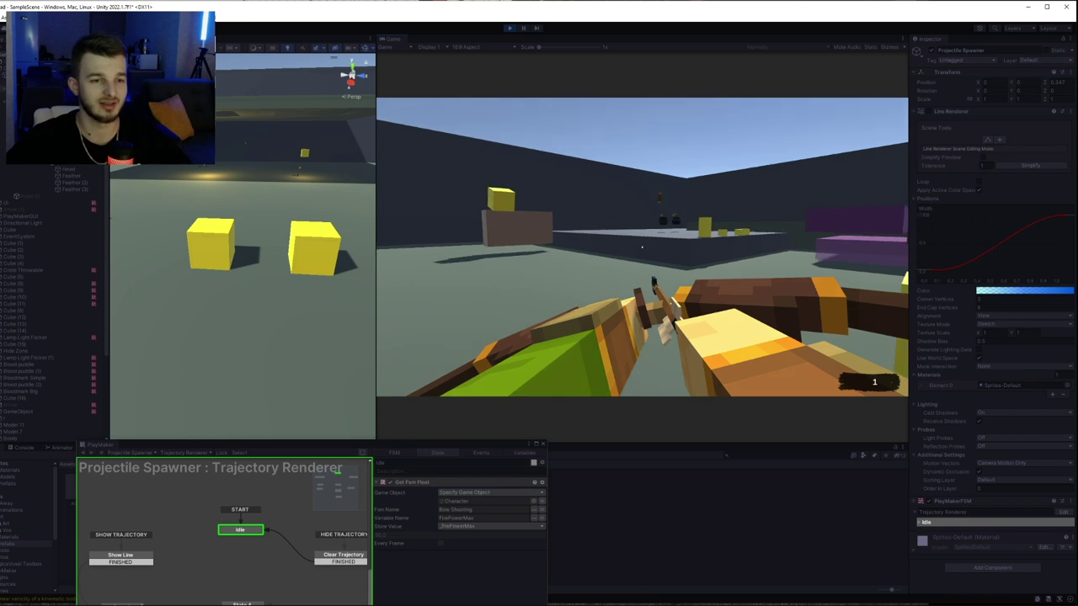
left_click(641, 253)
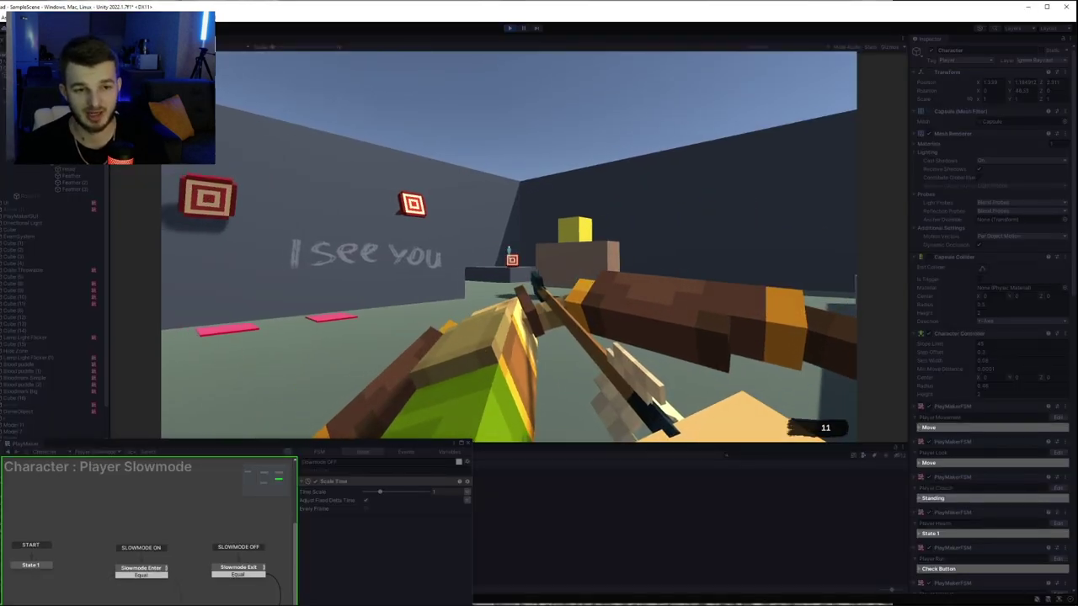
- Walk toward the targets and shoot them with slow-motion aiming until 4 arrows remain
key("w")
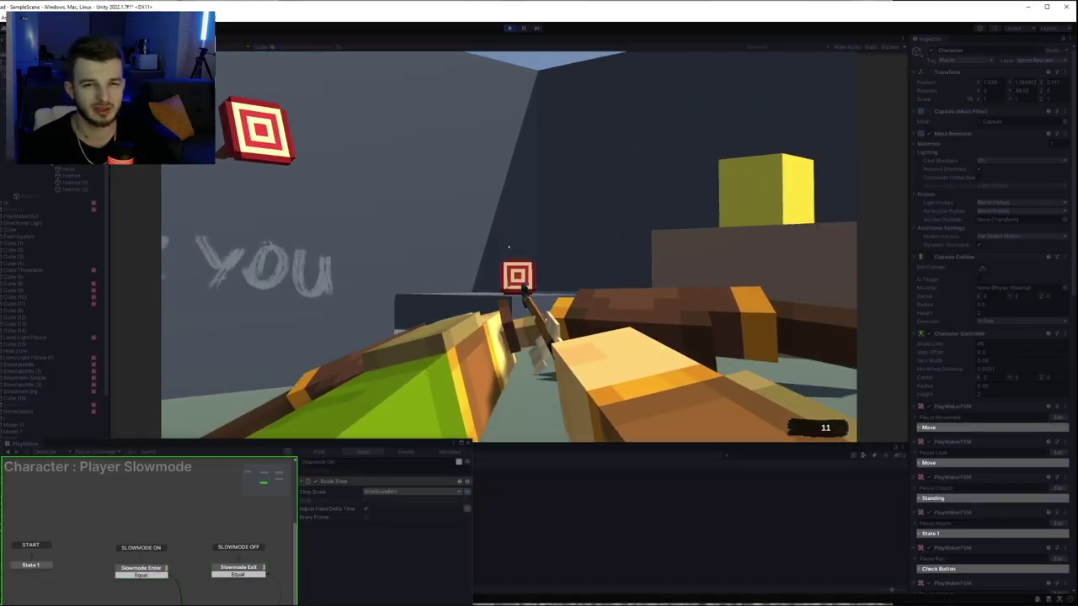
left_click(508, 247)
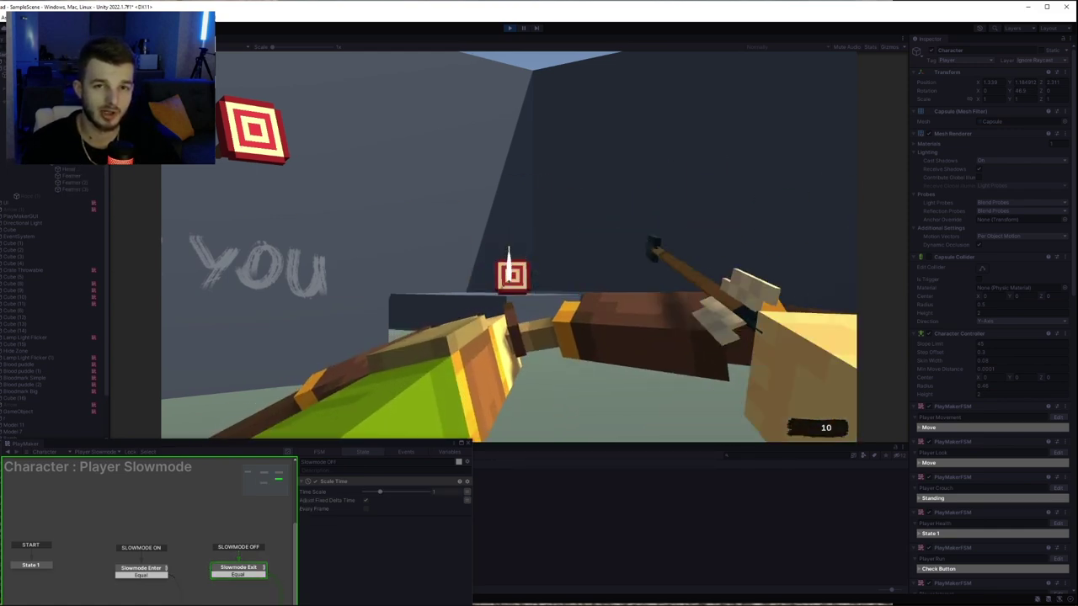
left_click(509, 247)
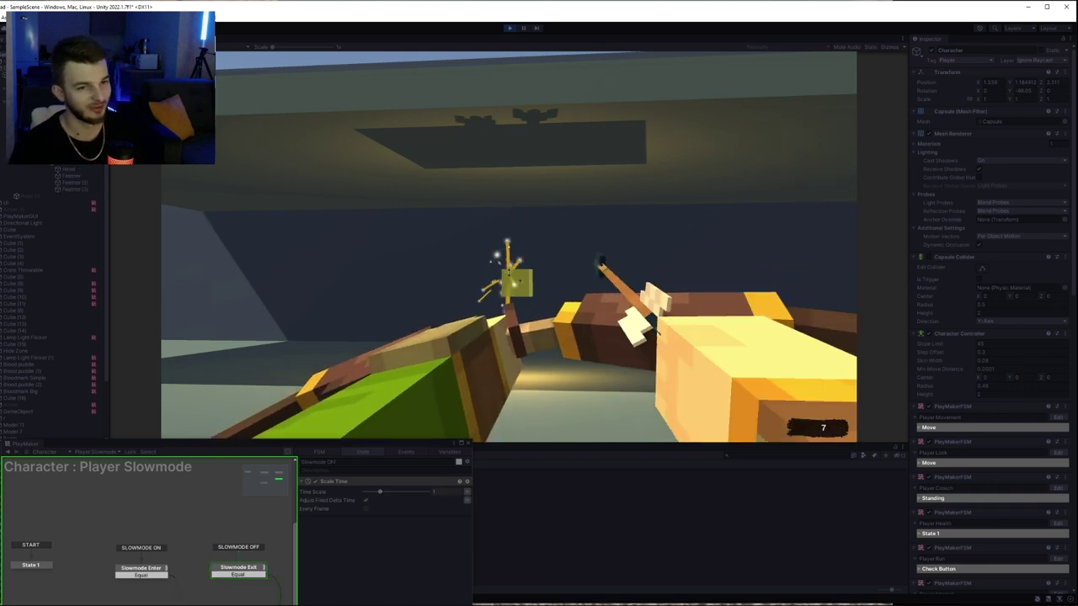
left_click(508, 247)
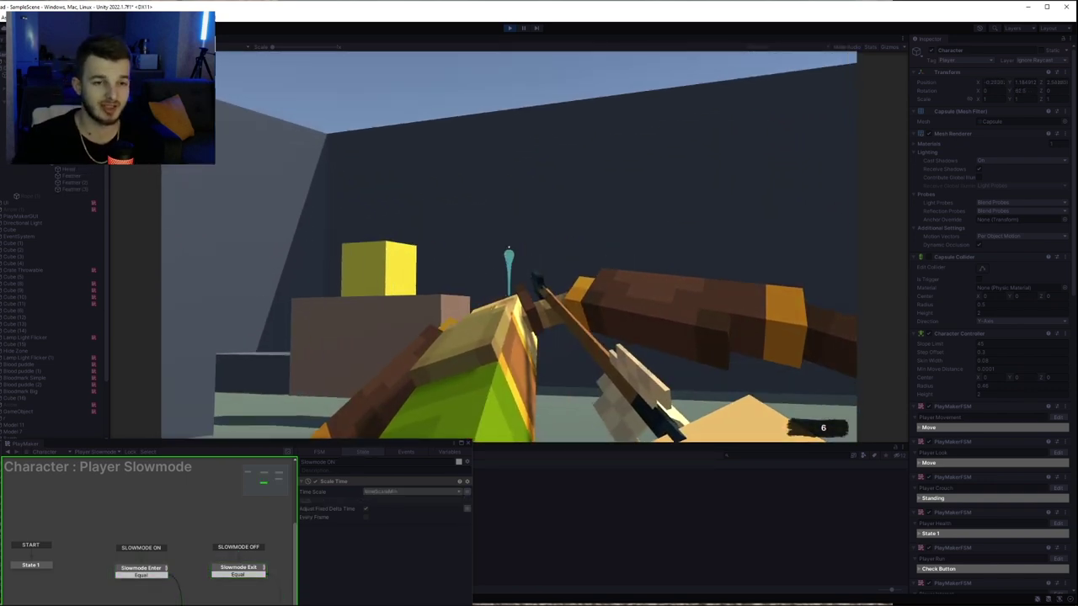
left_click(508, 246)
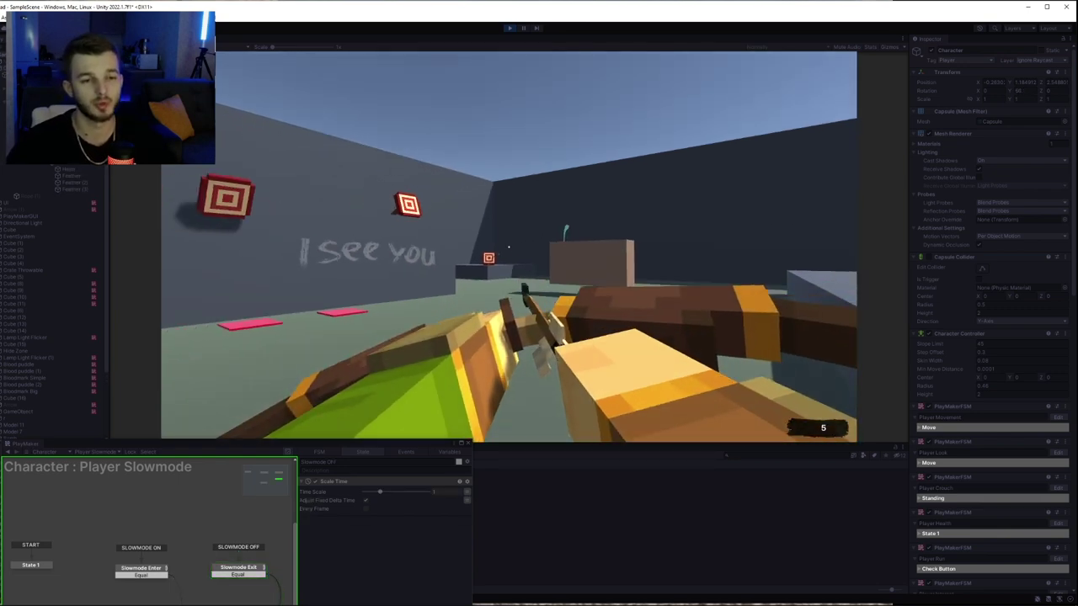
left_click(508, 247)
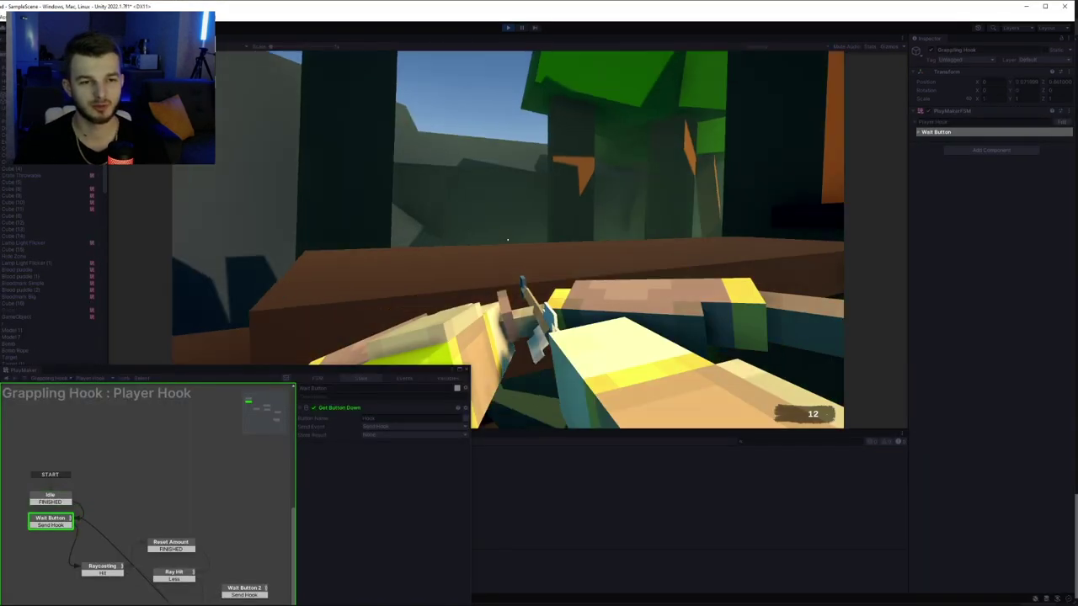
- Fire the grappling hook at the tree trunks and green blocks to swing up into the canopy
right_click(508, 239)
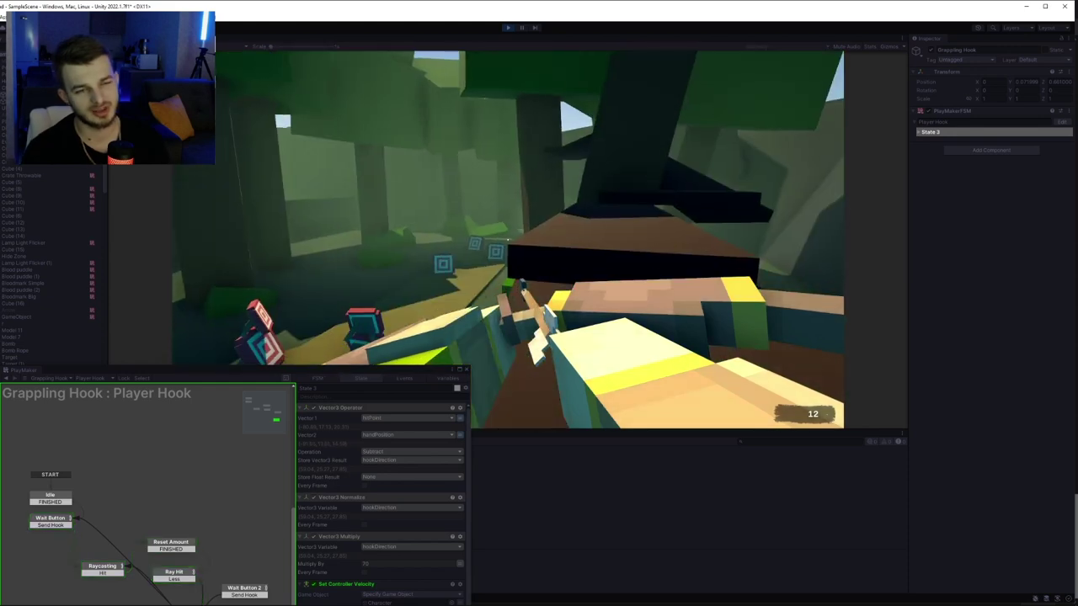
right_click(507, 240)
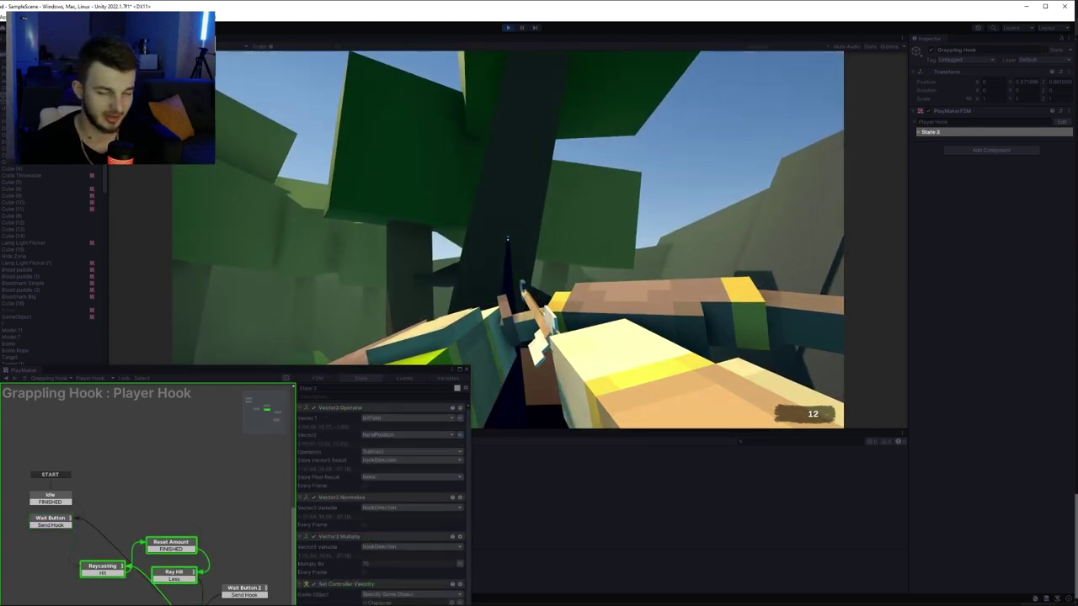
right_click(508, 239)
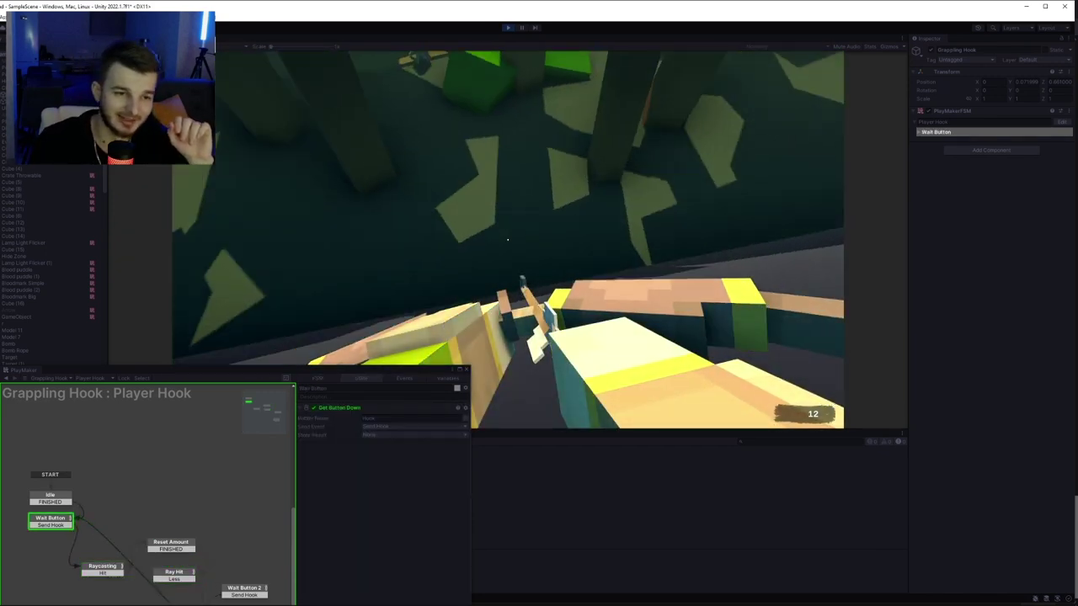
left_click(507, 240)
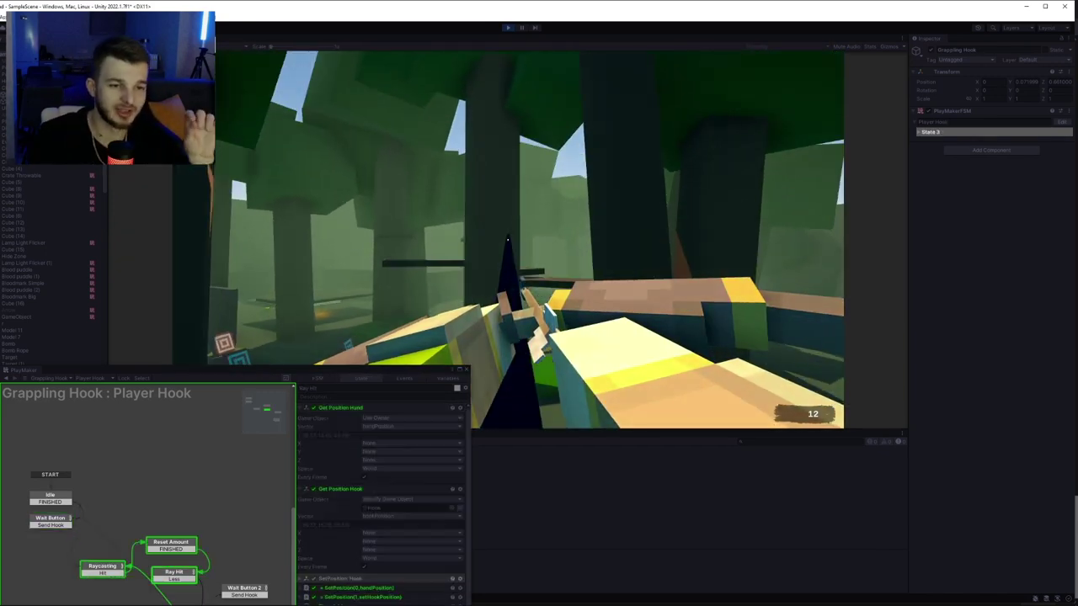
left_click(508, 240)
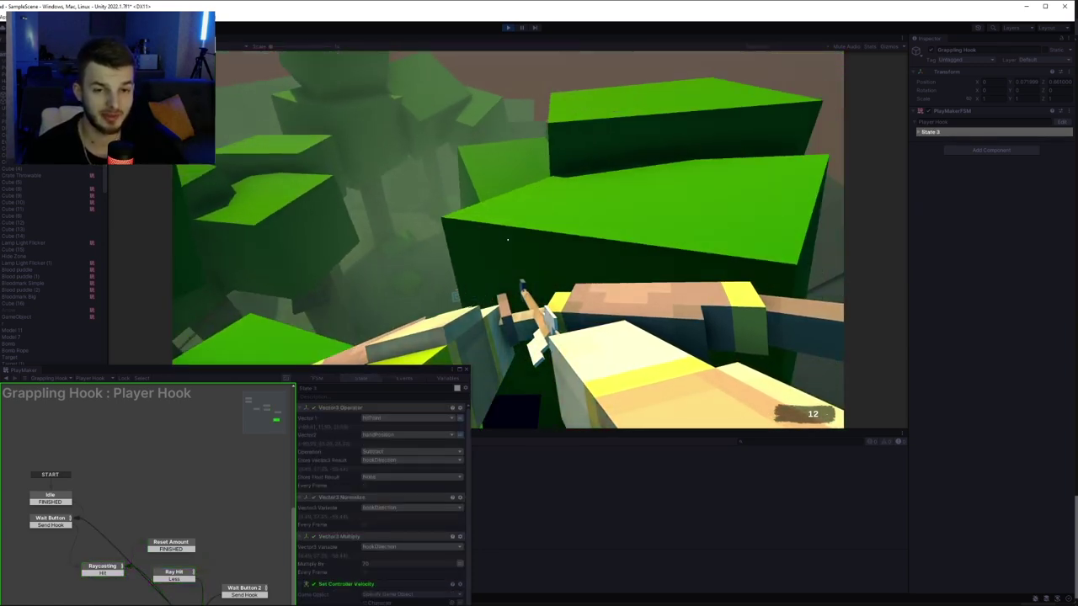
left_click(507, 239)
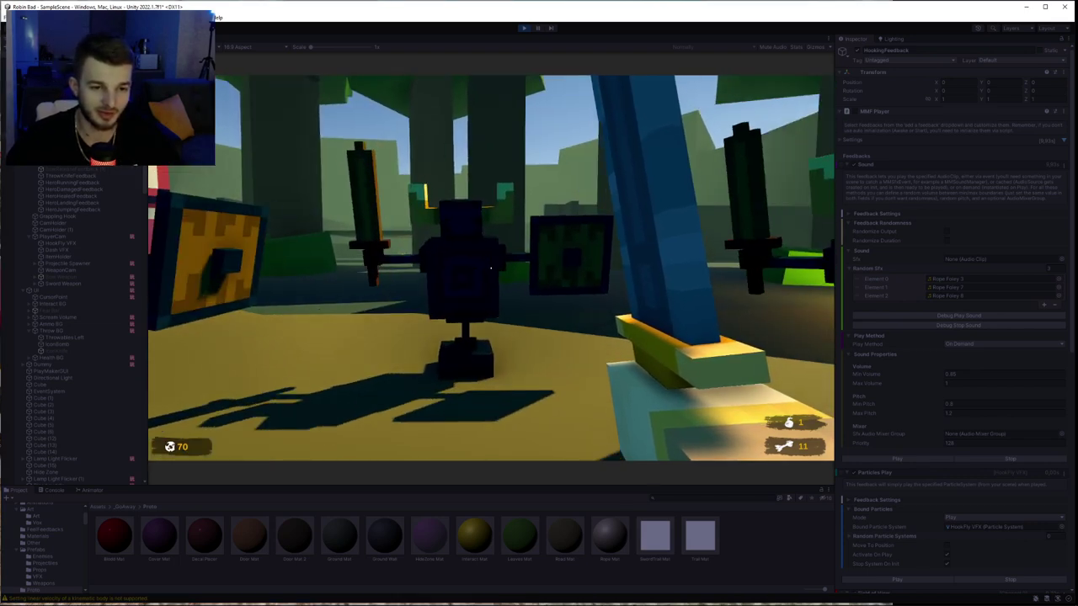
- Throw the throwable item at the training dummy, dropping its count from 1 to 0
key("g")
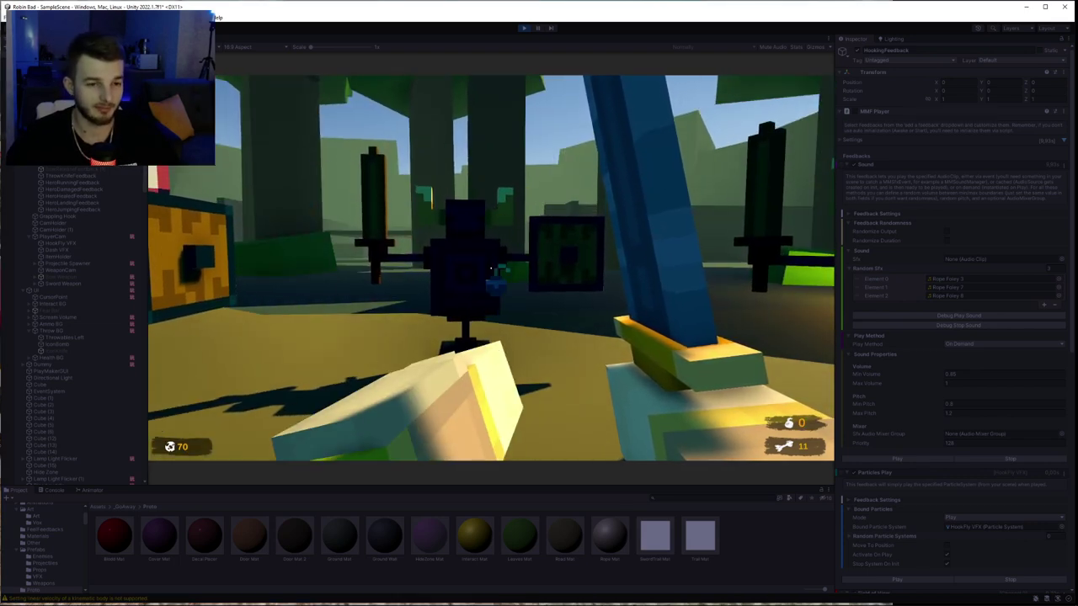